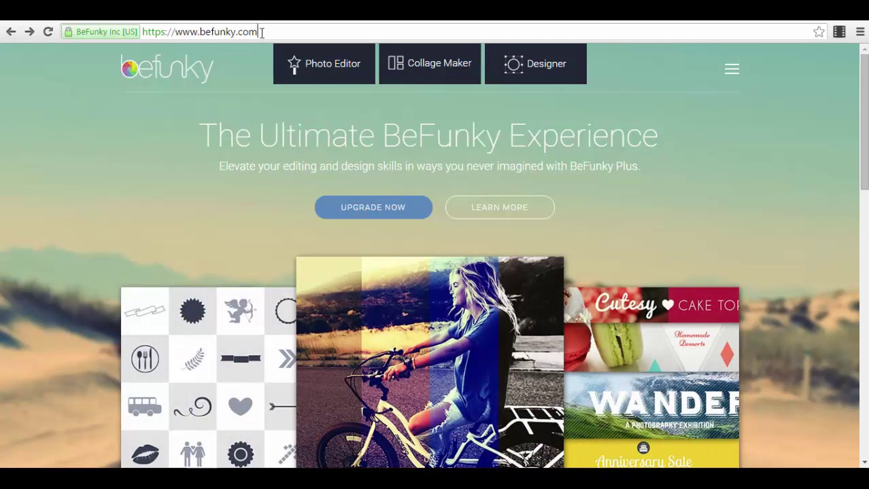
left_click_drag(261, 32, 132, 33)
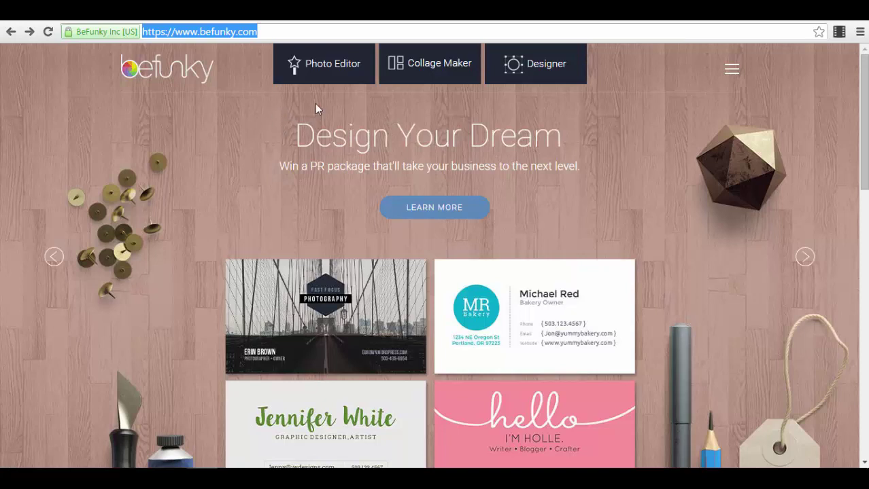
left_click(320, 76)
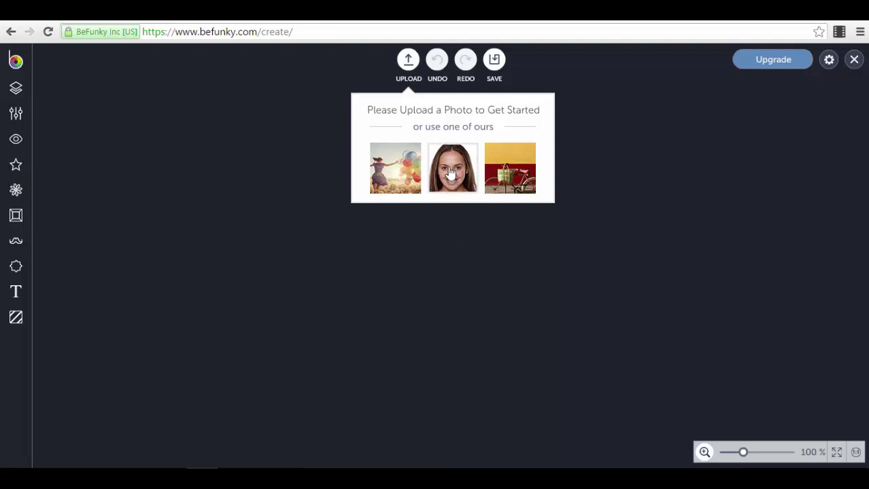
left_click(450, 174)
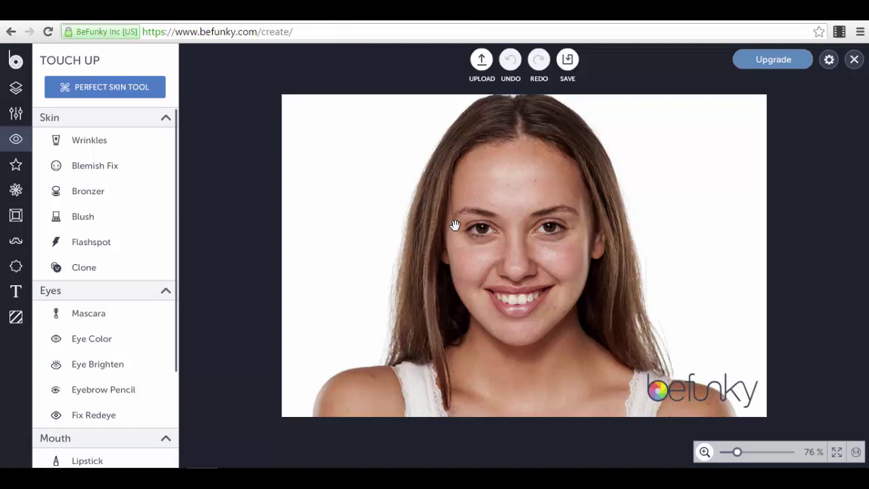
Add the image 554ENGHFBXBKV as a new layer and shift it slightly upward over the woman's face
left_click(13, 94)
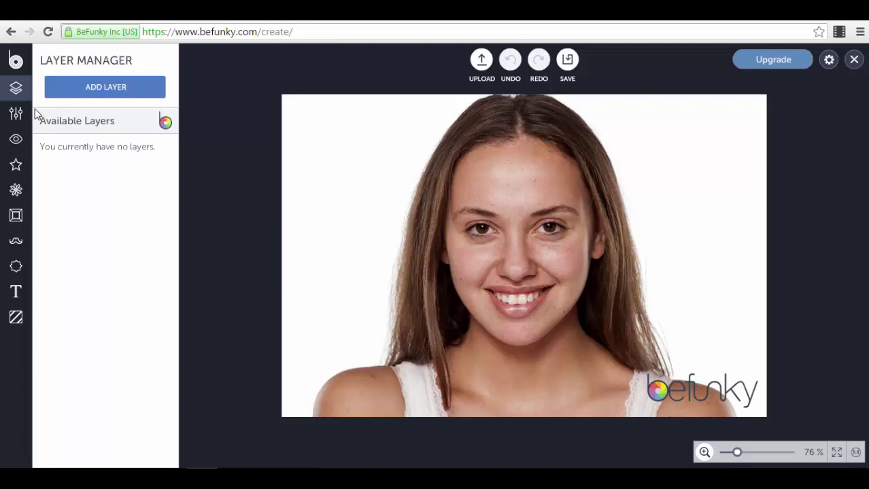
left_click(101, 91)
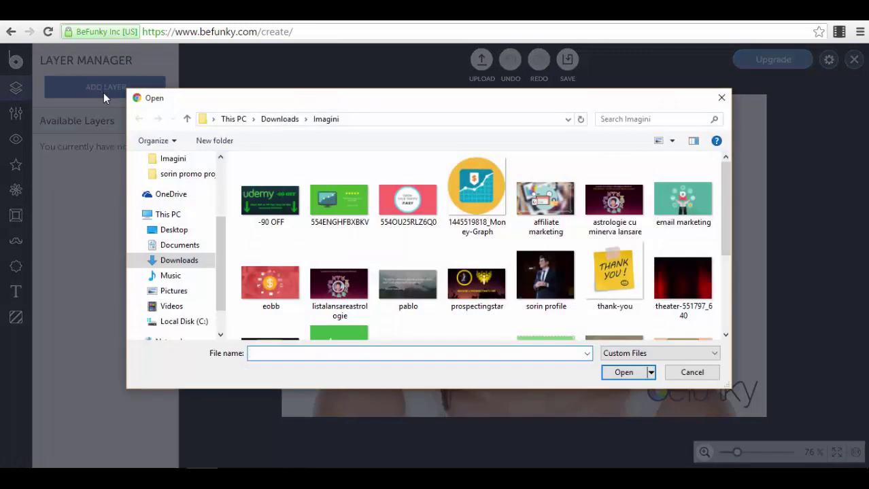
left_click(357, 206)
left_click(623, 373)
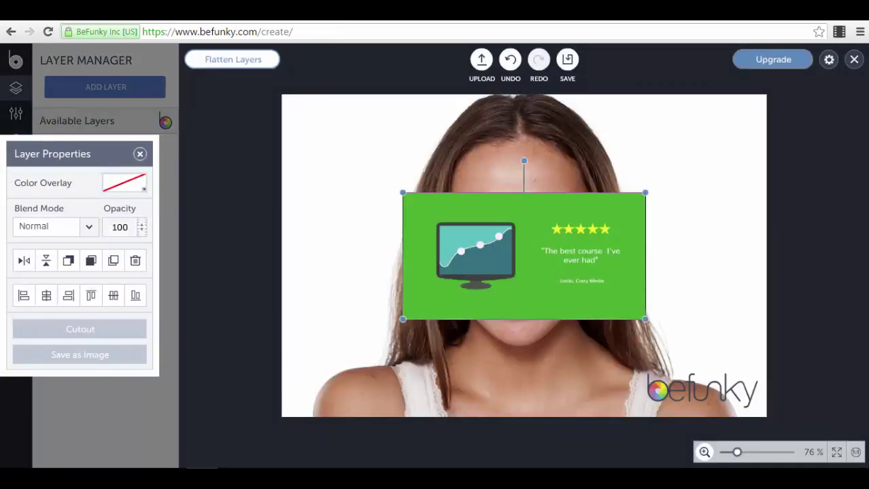
left_click_drag(516, 312, 545, 284)
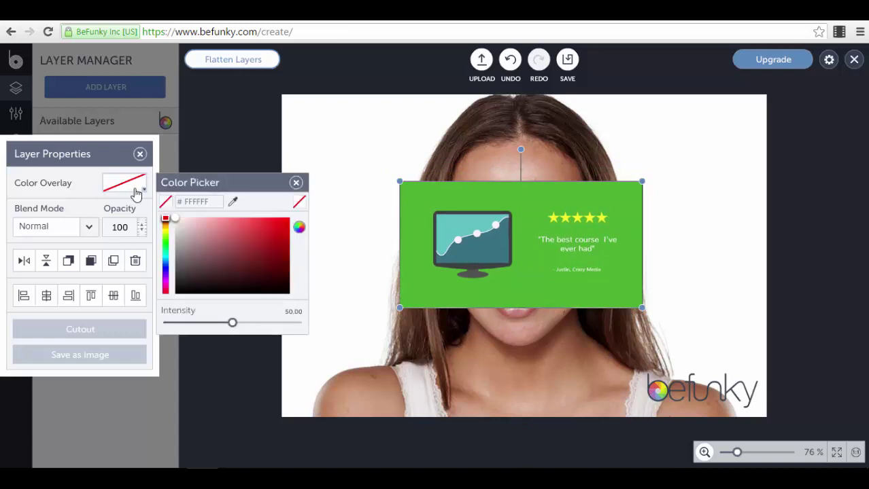
Apply a red #ED0A0A color overlay to the green layer and align it with the photo's upper-left corner
left_click(283, 225)
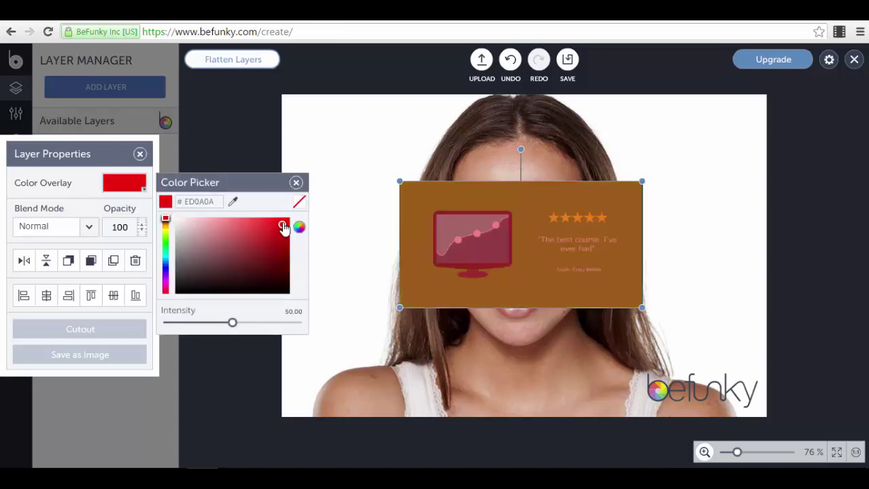
left_click(295, 182)
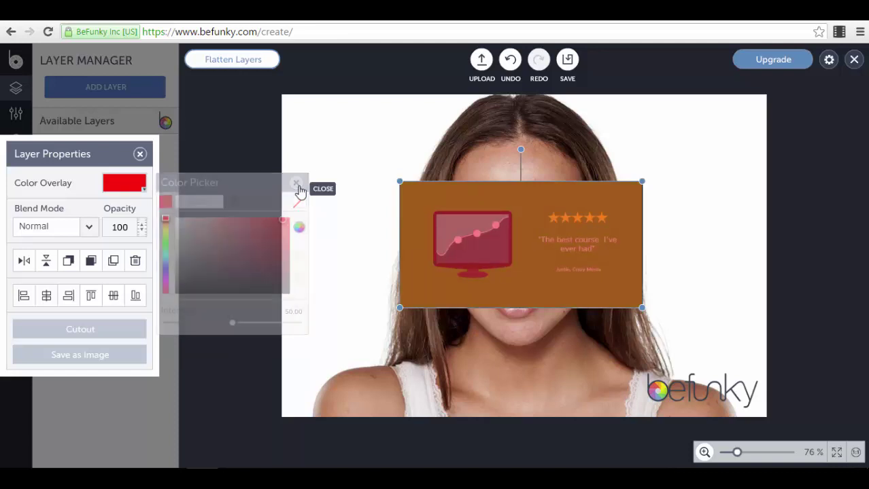
left_click_drag(503, 259, 387, 174)
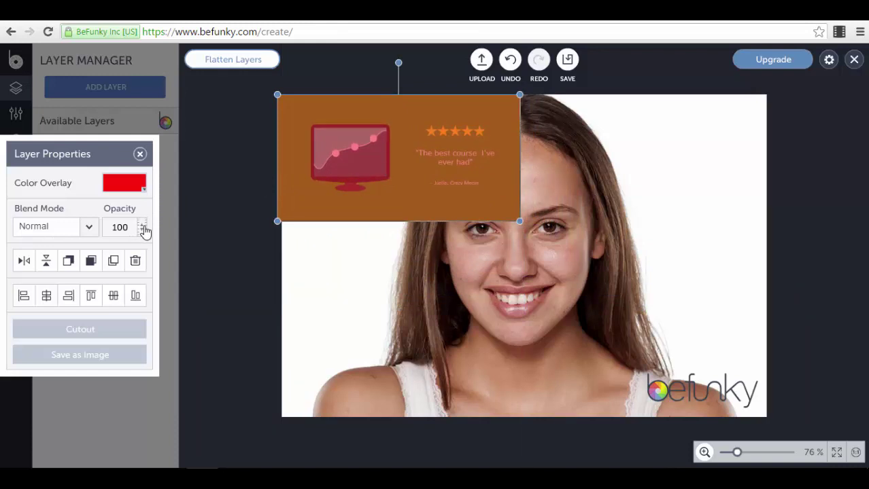
left_click_drag(434, 175, 441, 176)
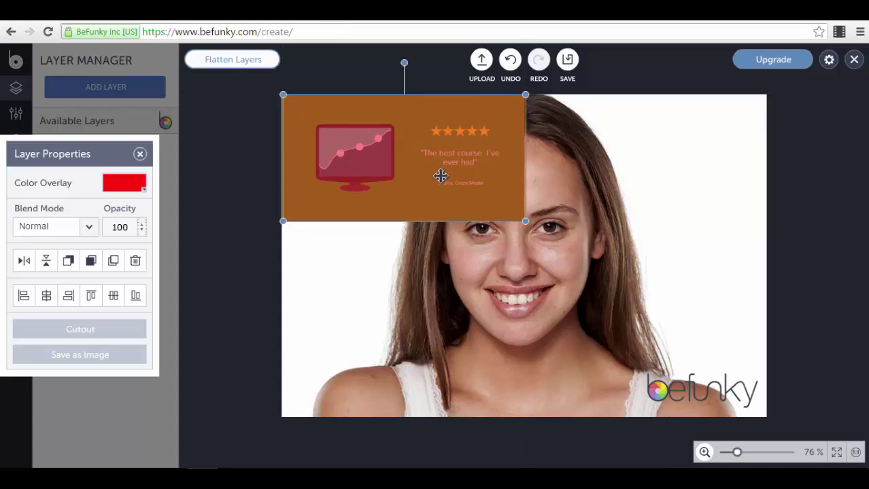
Lower the red-tinted layer's opacity to 60 over the face and delete the layer from the photo
left_click(142, 232)
left_click(141, 231)
left_click(142, 231)
left_click_drag(141, 231, 143, 228)
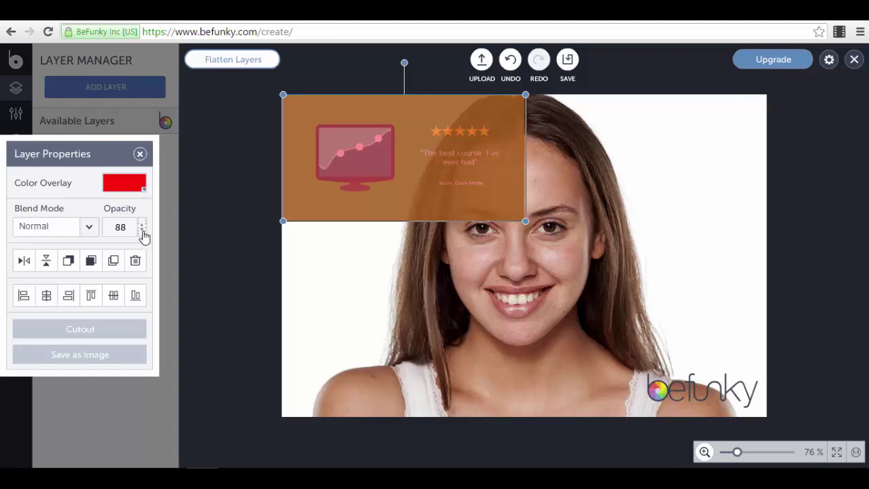
left_click_drag(143, 235, 144, 236)
left_click_drag(451, 163, 514, 238)
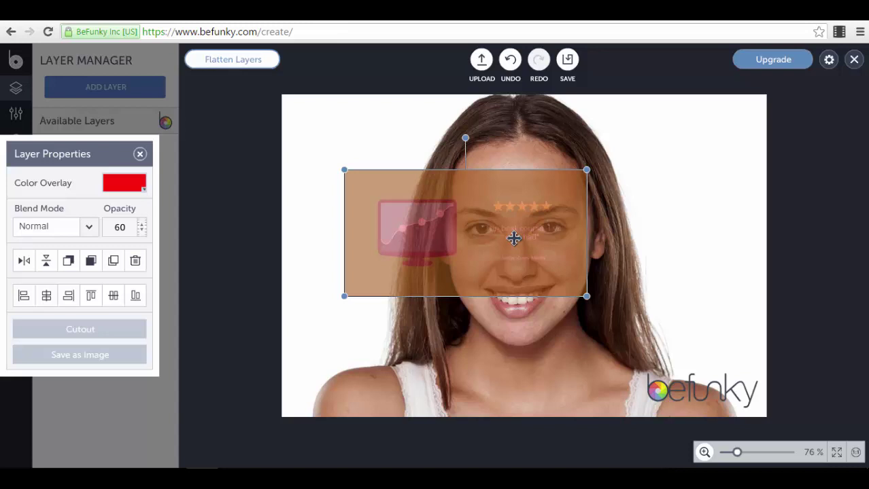
key("Delete")
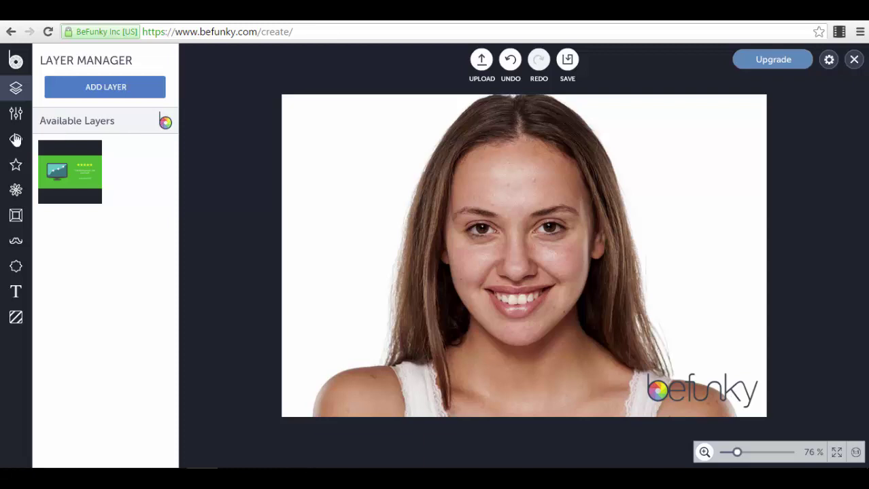
Try a landscape Golden Ratio crop of 936 by 575 px on the portrait and discard it
left_click(14, 117)
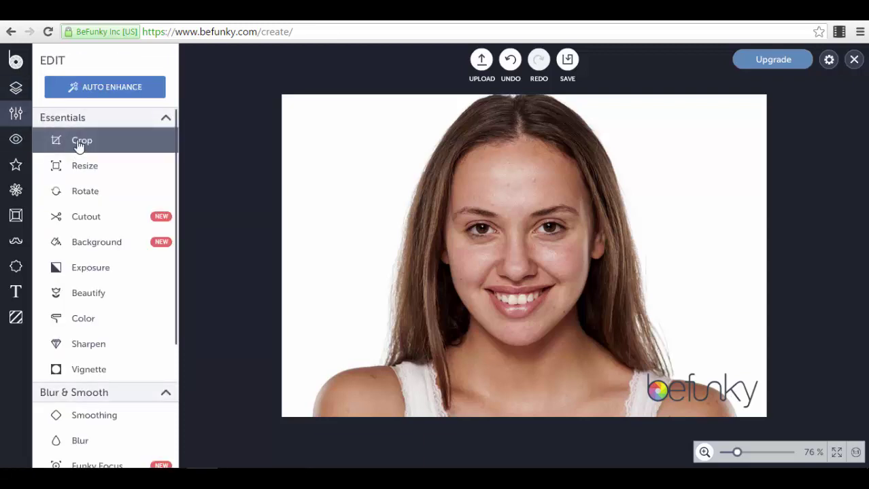
left_click(79, 145)
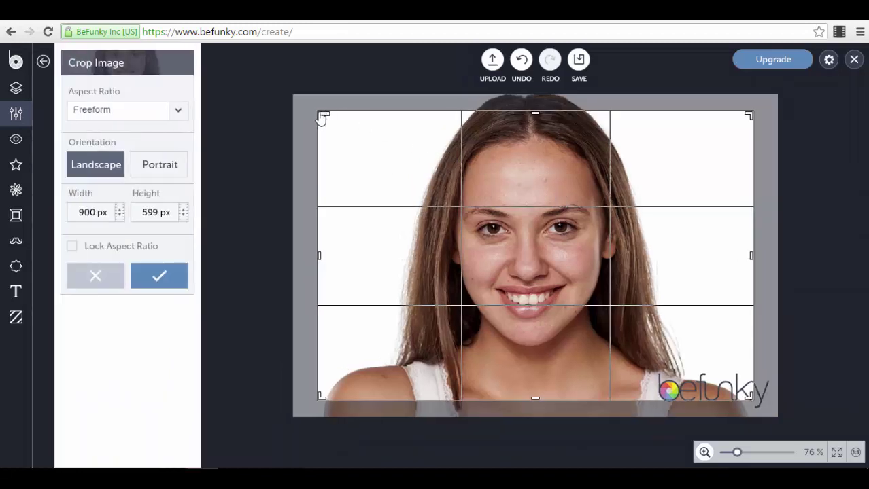
left_click(167, 171)
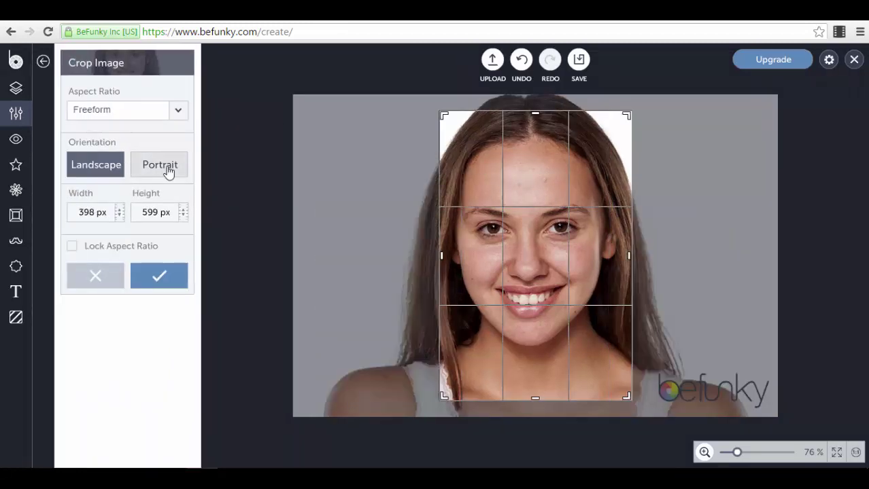
left_click(99, 170)
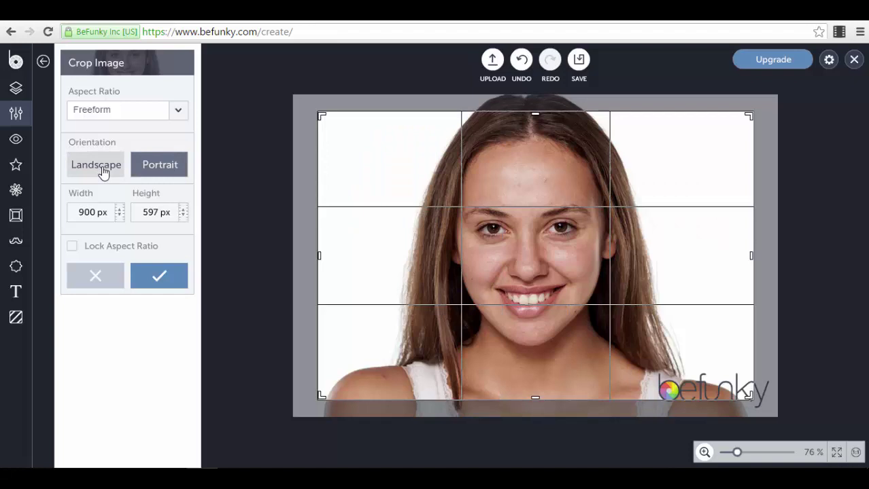
left_click(174, 120)
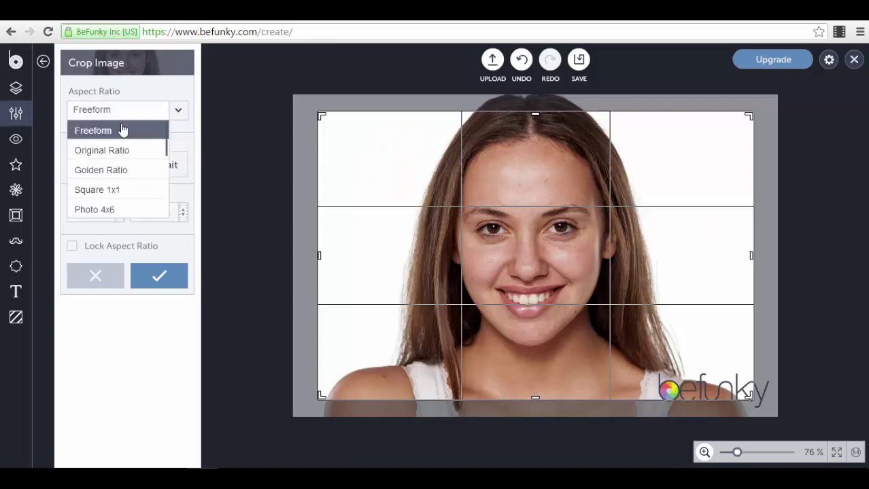
left_click(131, 171)
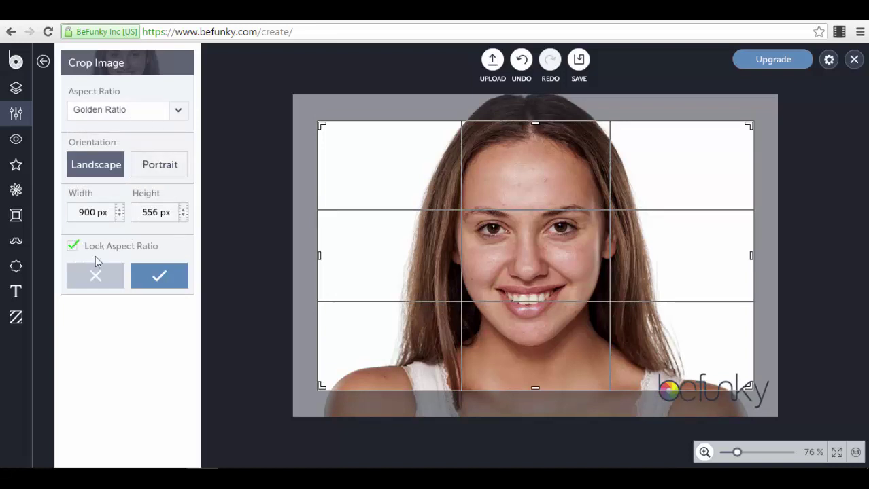
left_click_drag(322, 129, 304, 145)
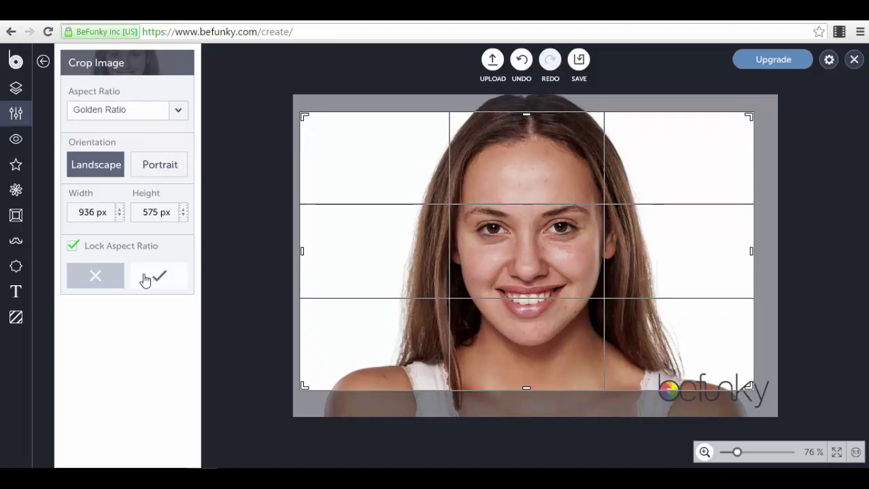
left_click(97, 277)
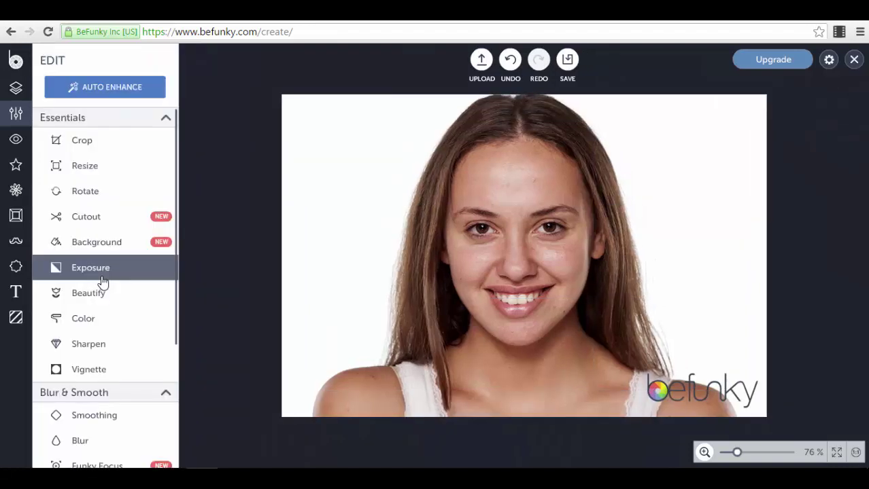
Examine the Resize settings and the Background tool's Adjust and Paint options, leaving both without applying changes
left_click(120, 178)
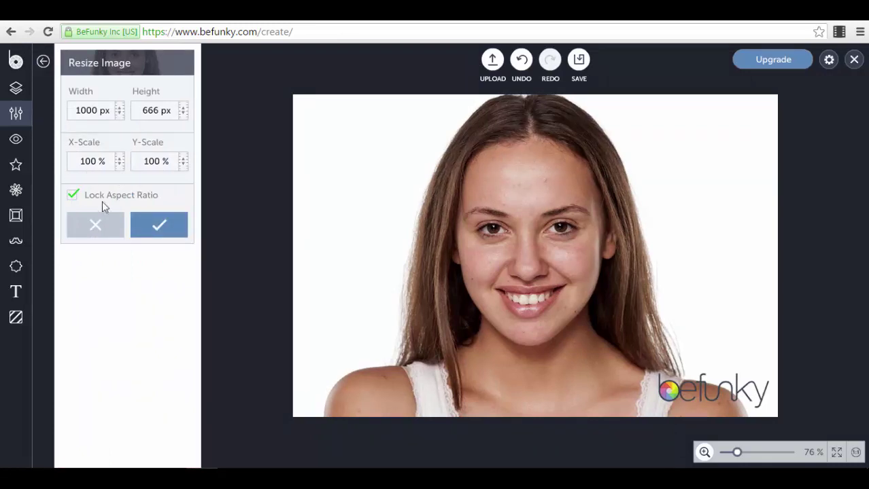
left_click(86, 230)
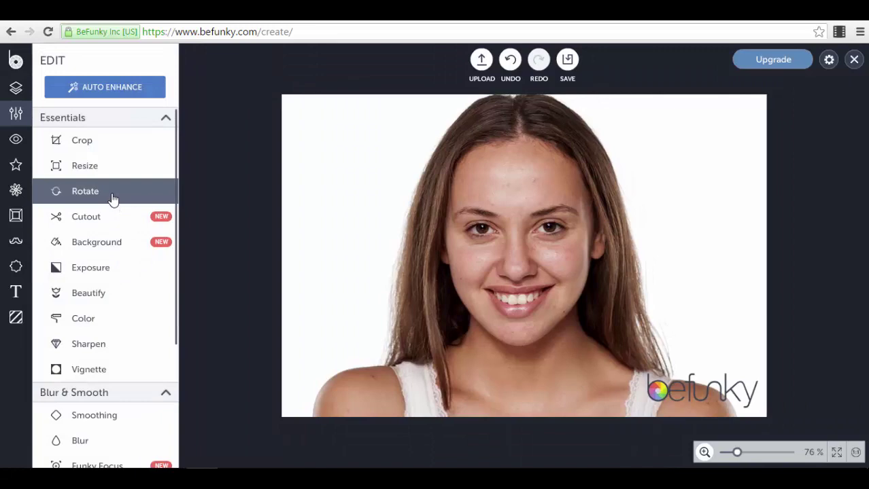
left_click(111, 243)
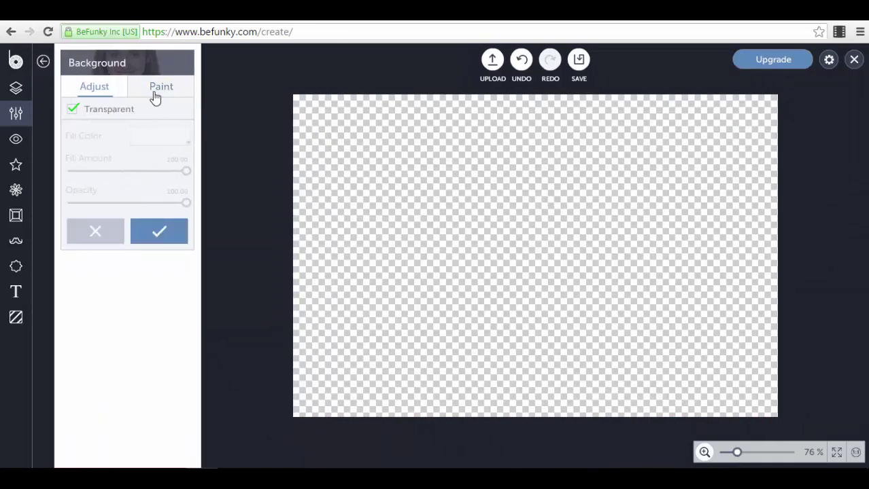
left_click(155, 91)
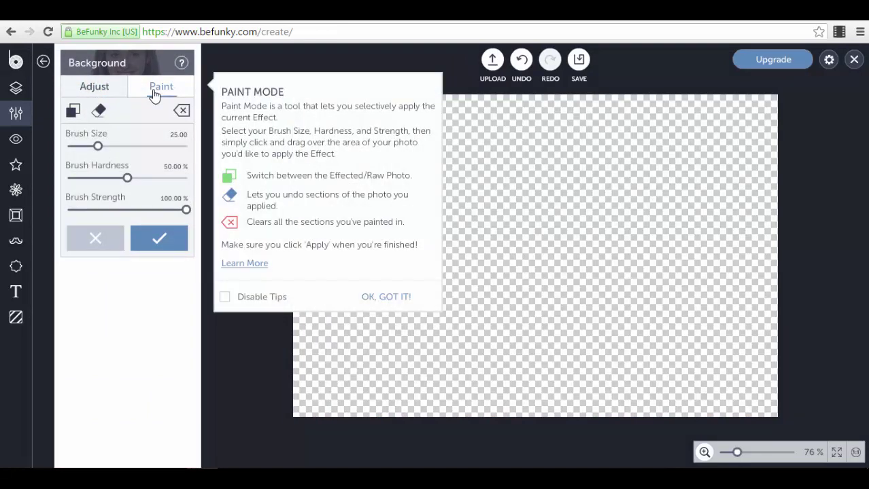
left_click(95, 239)
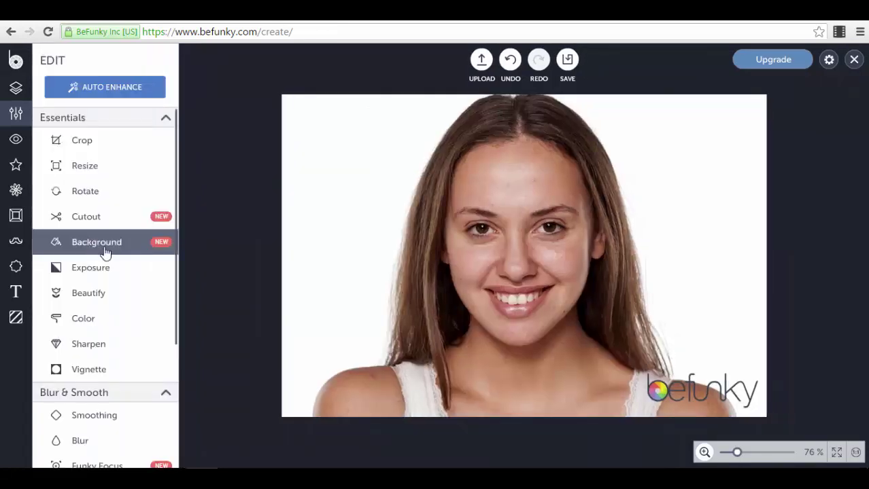
Try exposure settings of contrast 48 and highlights 12 on the portrait and discard them
left_click(113, 277)
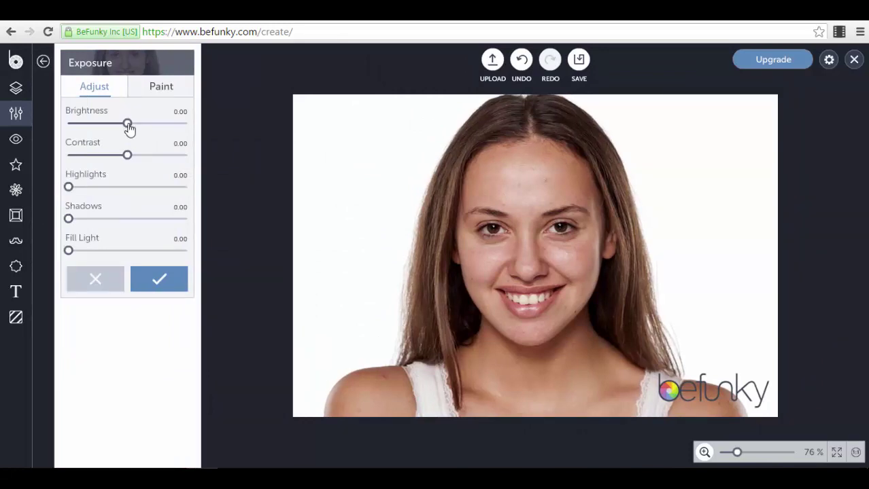
left_click_drag(129, 129, 157, 158)
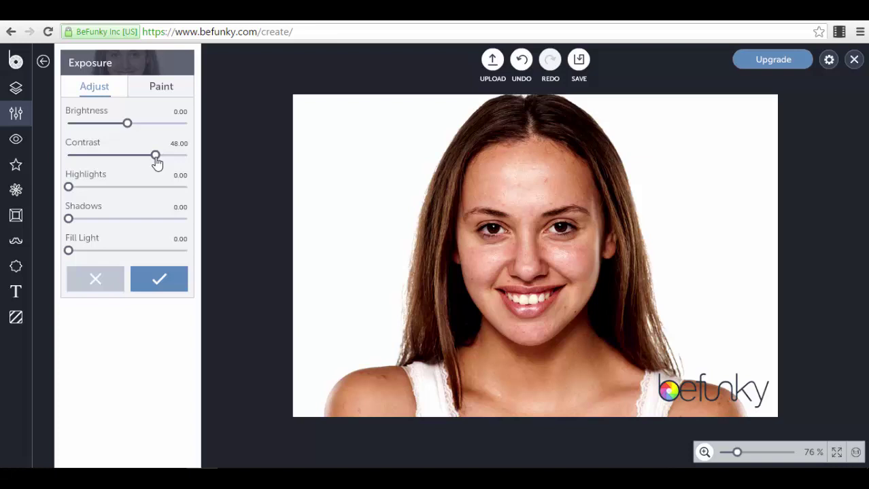
left_click(69, 189)
mouse_move(71, 194)
left_mouse_down()
mouse_move(118, 196)
mouse_move(82, 189)
left_mouse_up()
left_click_drag(69, 219, 39, 224)
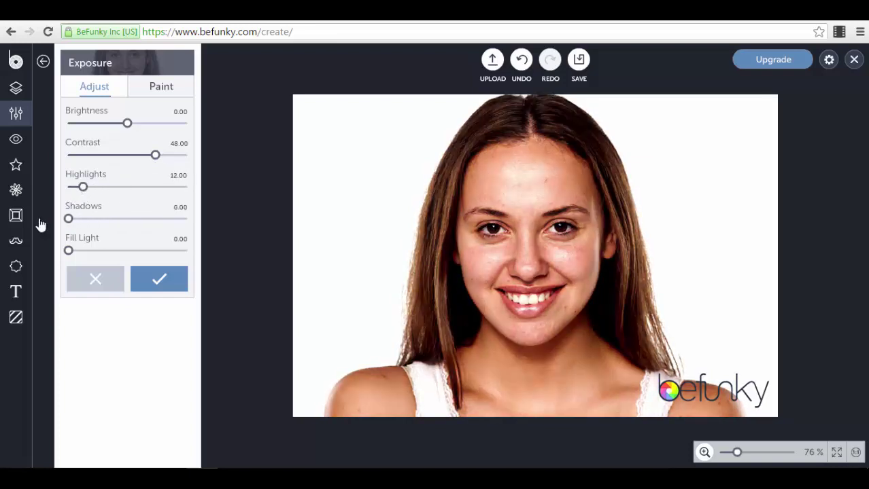
mouse_move(70, 251)
left_mouse_down()
mouse_move(145, 254)
mouse_move(56, 248)
left_mouse_up()
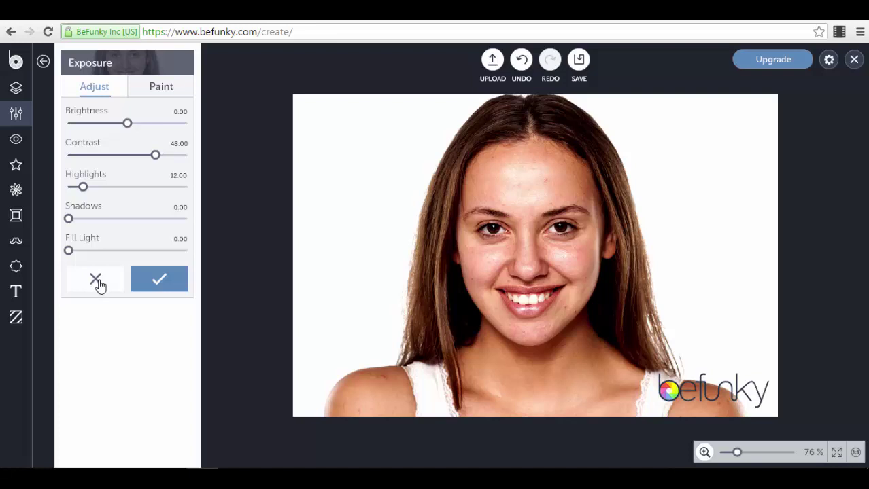
left_click(95, 281)
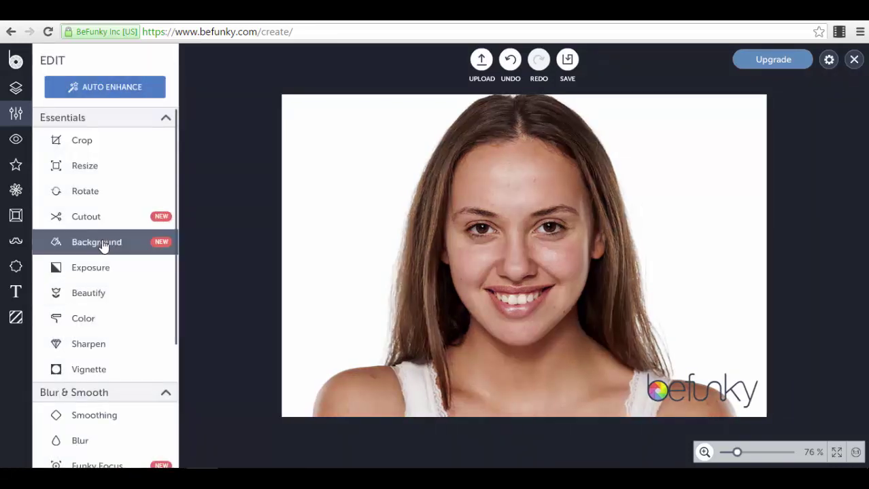
Try a different Beautify amount on the portrait and discard the effect
left_click(120, 297)
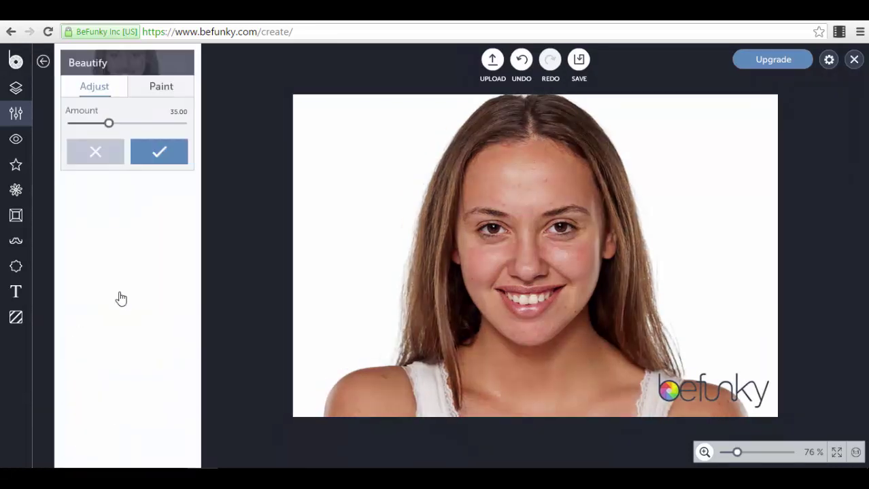
mouse_move(109, 124)
left_mouse_down()
mouse_move(158, 126)
mouse_move(91, 132)
mouse_move(139, 139)
mouse_move(116, 139)
left_mouse_up()
left_click(105, 155)
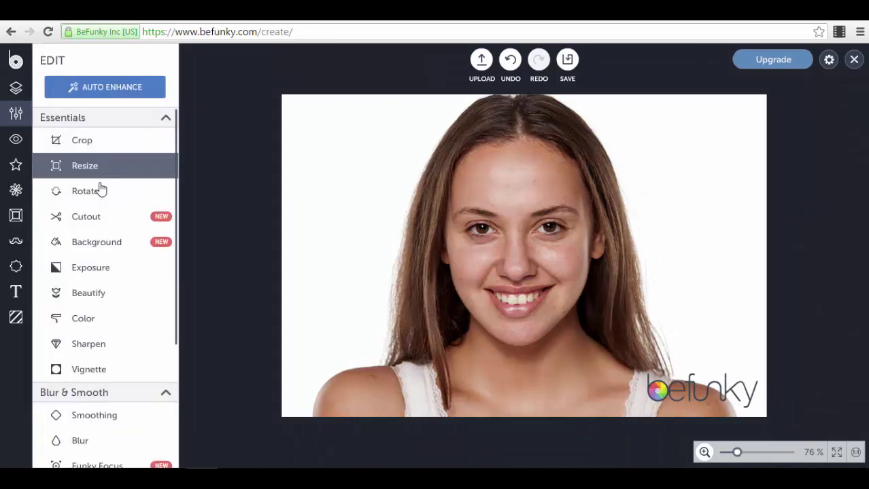
Try color settings of hue 74, saturation -48 and temperature -38 on the portrait and discard them
left_click(100, 322)
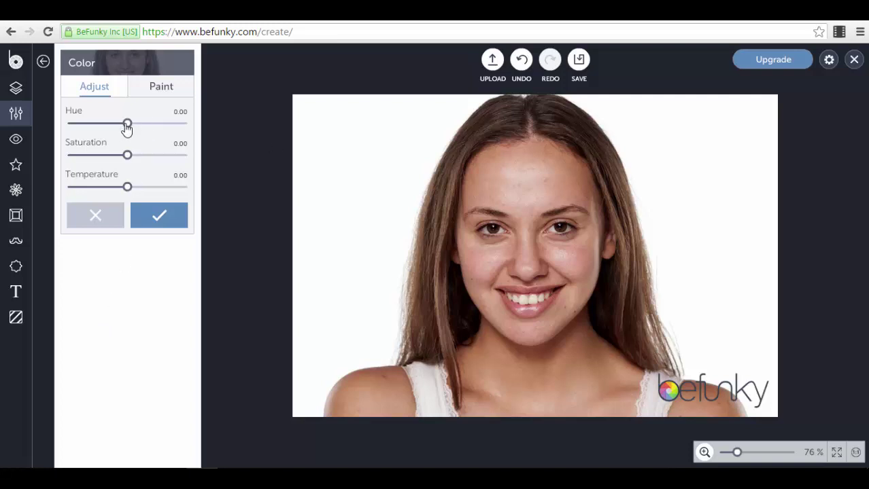
left_click_drag(127, 125, 152, 134)
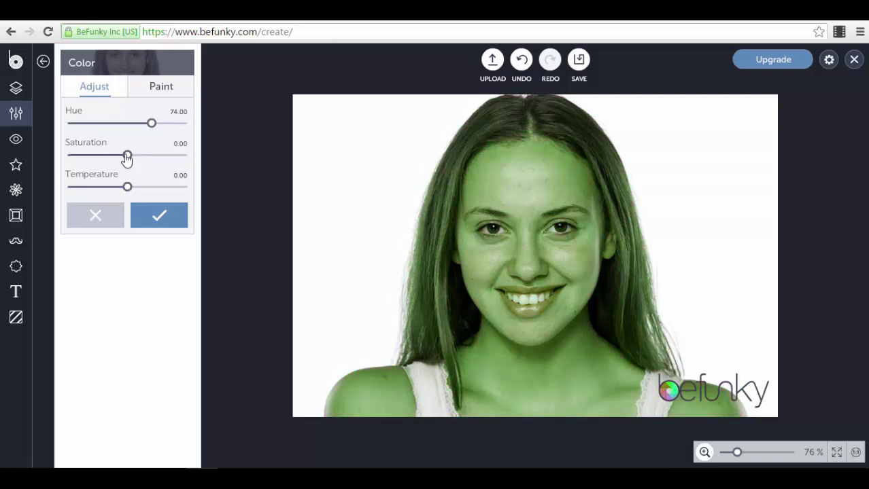
left_click_drag(127, 160, 99, 161)
left_click_drag(128, 188, 82, 202)
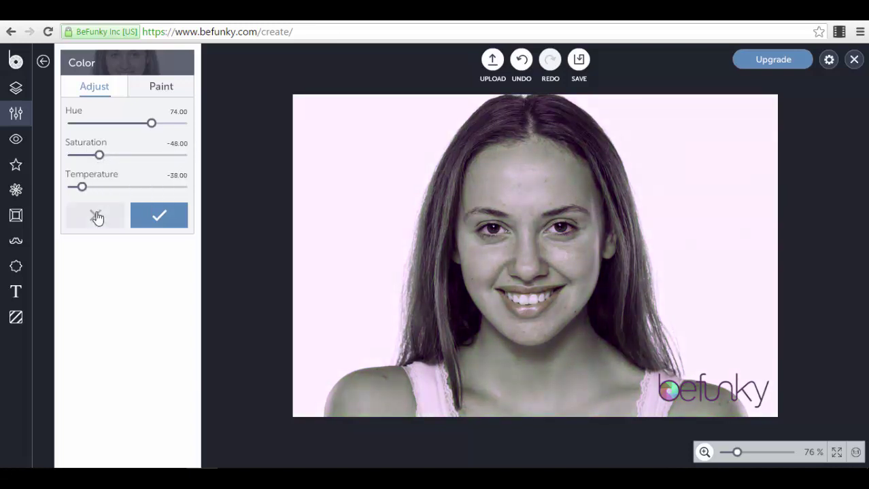
left_click(95, 216)
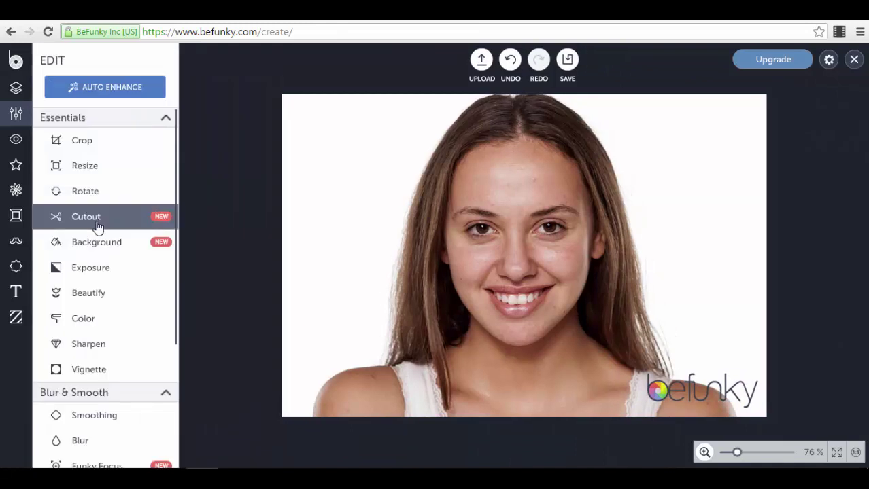
Try a Sharpen amount of 82 and the default black Vignette on the portrait, discarding each effect
left_click(109, 345)
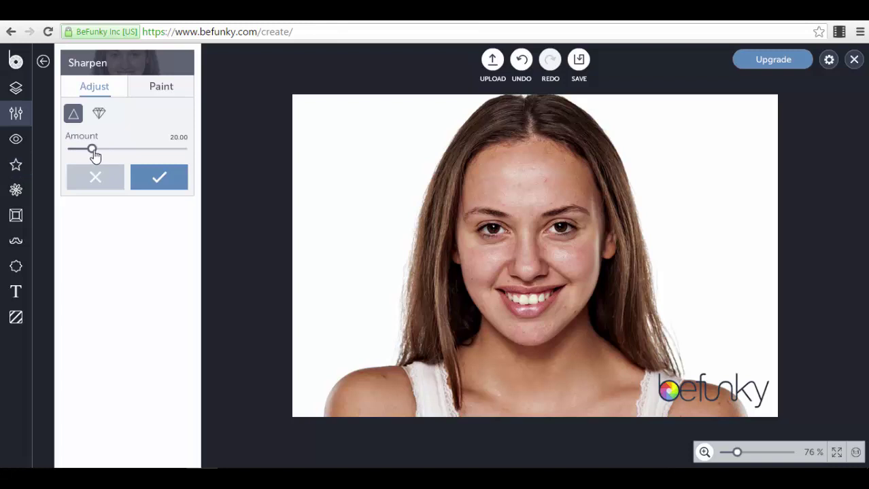
left_click_drag(95, 156, 168, 166)
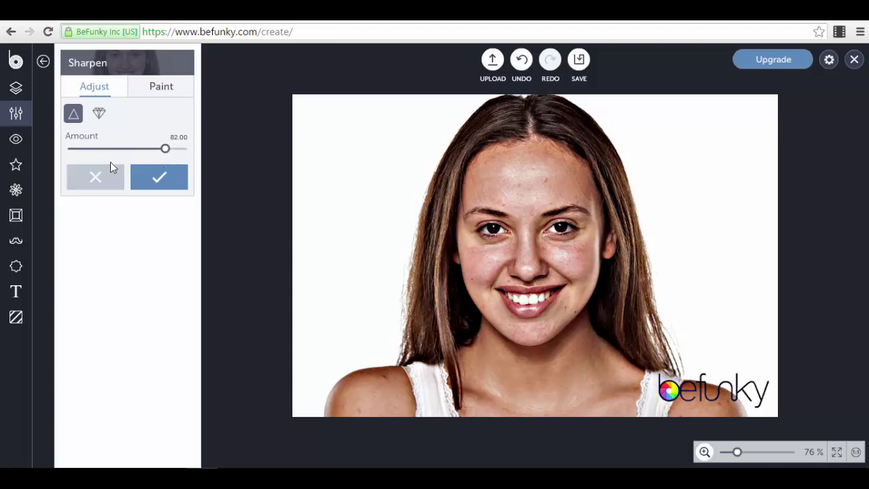
left_click(97, 178)
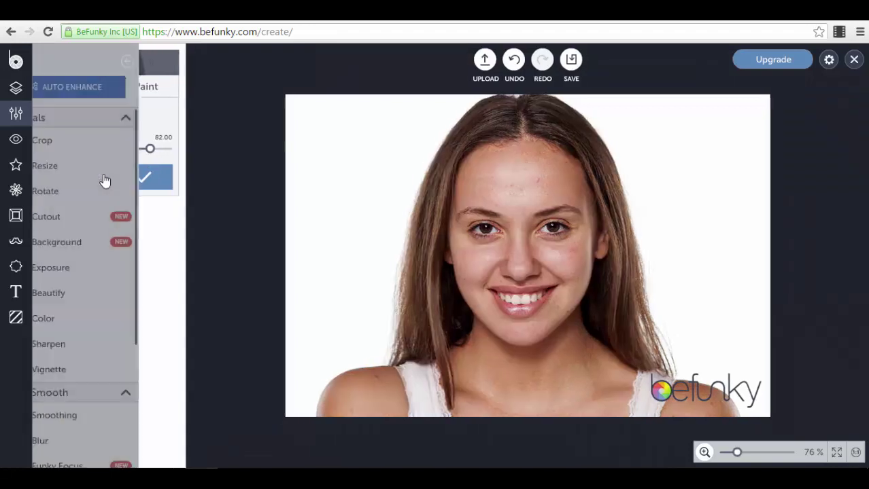
left_click(117, 373)
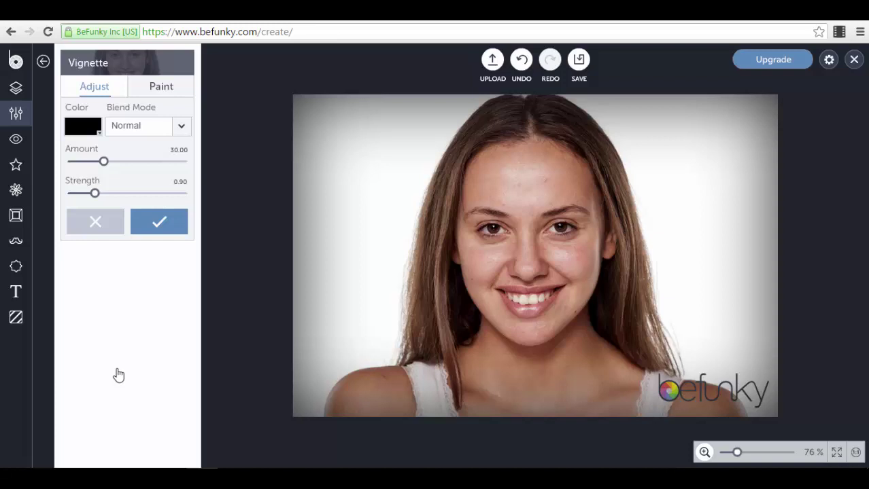
left_click(101, 222)
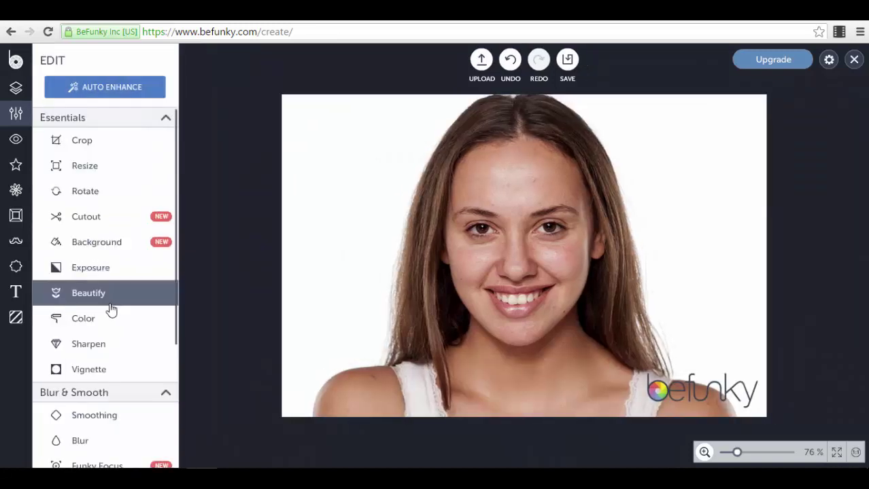
Try a Smoothing amount of 83 and a Blur amount of 13 on the portrait, discarding each effect
scroll(111, 310, "down", 3)
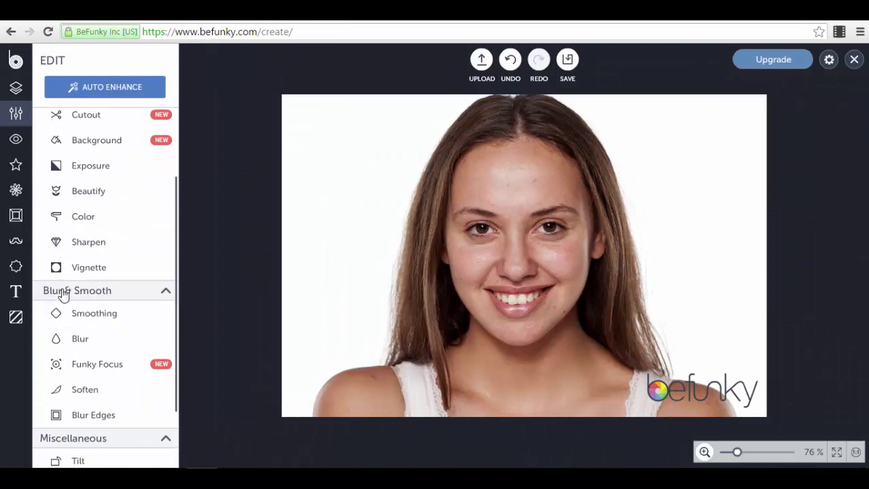
left_click(99, 314)
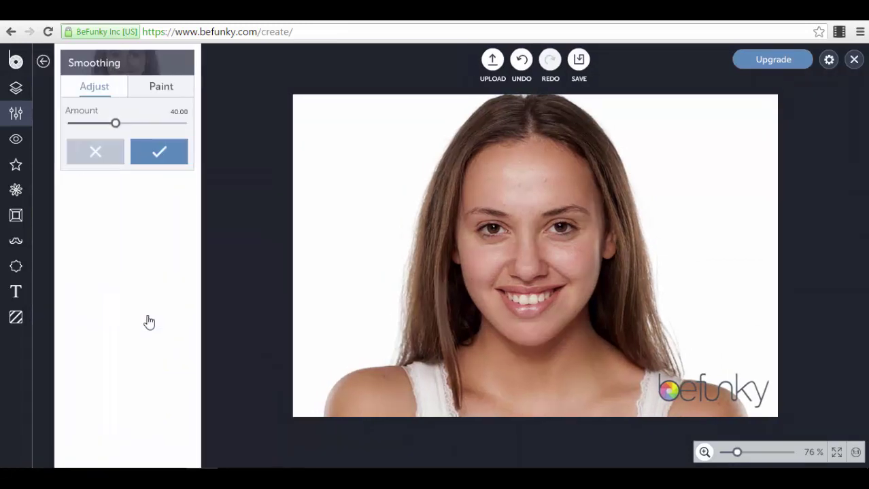
left_click_drag(117, 124, 173, 139)
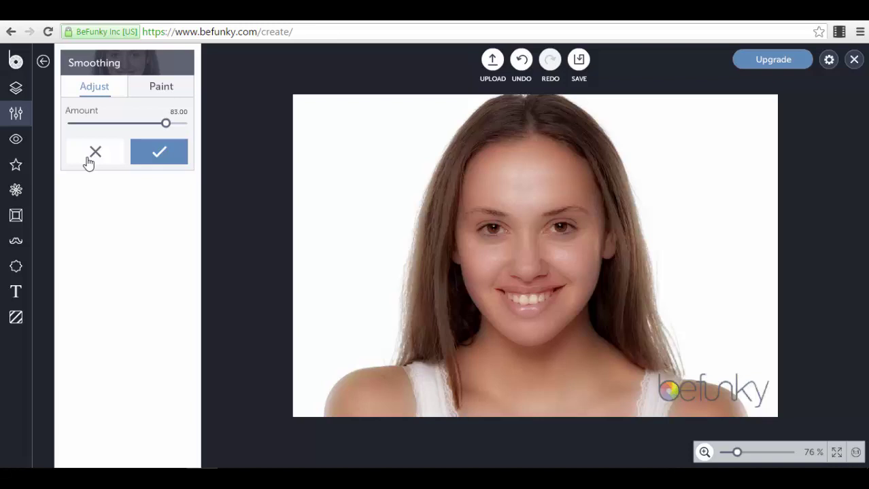
left_click(84, 163)
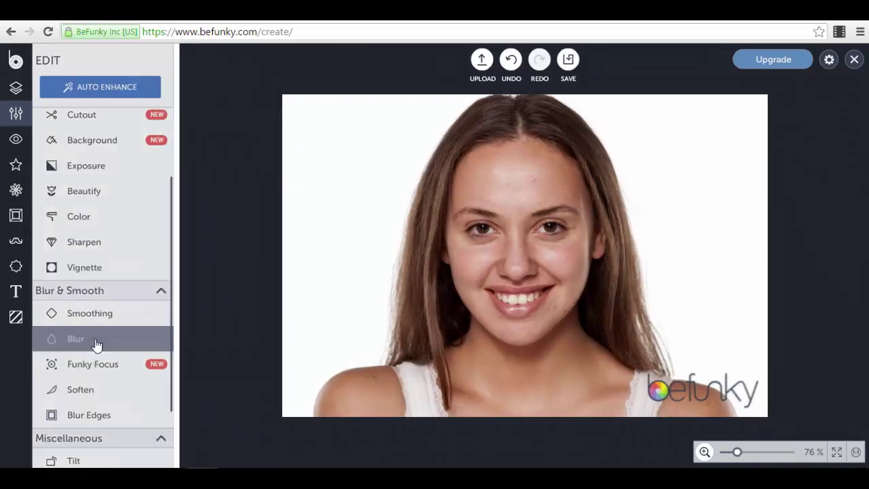
left_click(96, 345)
left_click_drag(86, 130, 119, 131)
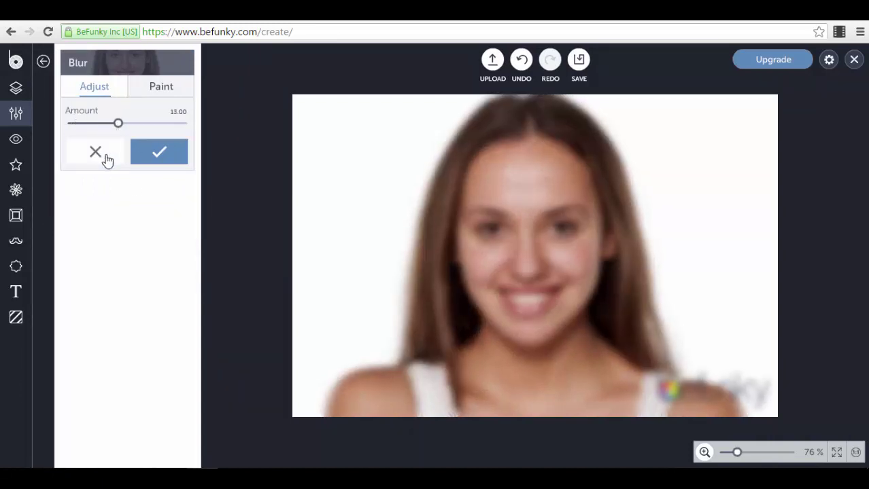
left_click(95, 153)
Try a radial Funky Focus with an enlarged inner focal region over the face and a blur amount of 26, and discard it
scroll(110, 324, "down", 2)
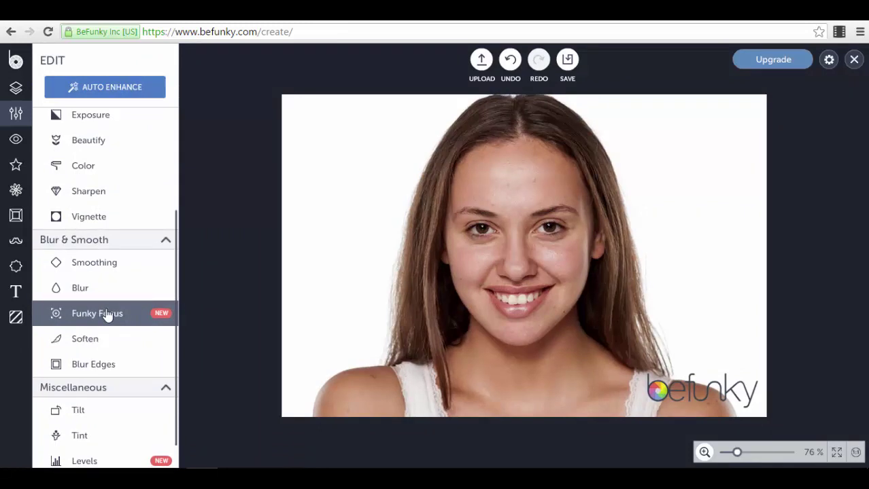
left_click(97, 313)
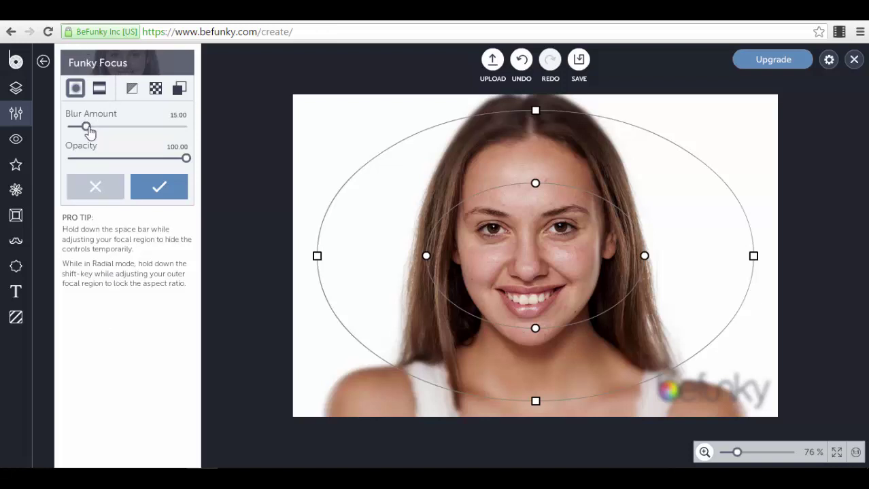
left_click_drag(87, 128, 125, 136)
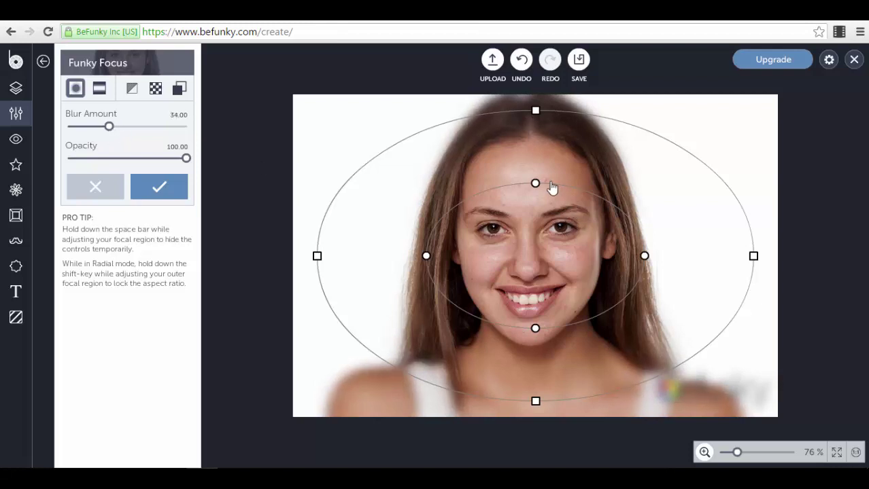
left_click_drag(535, 183, 535, 152)
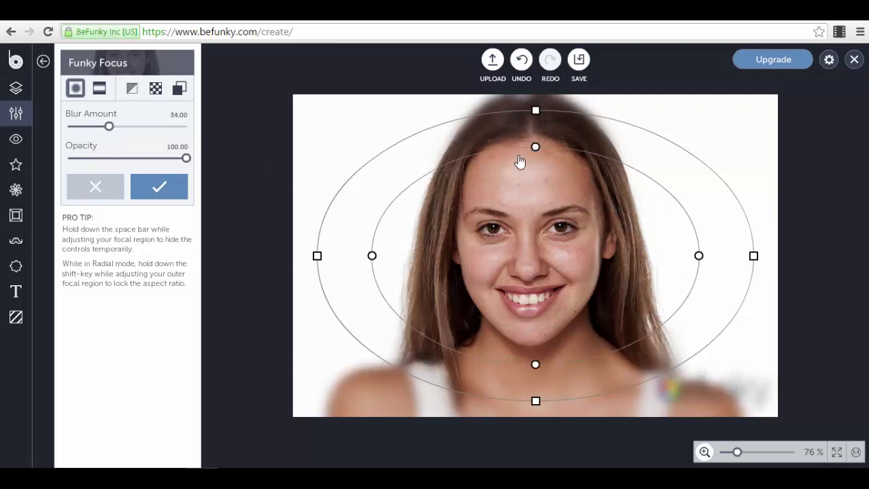
left_click_drag(530, 211, 535, 191)
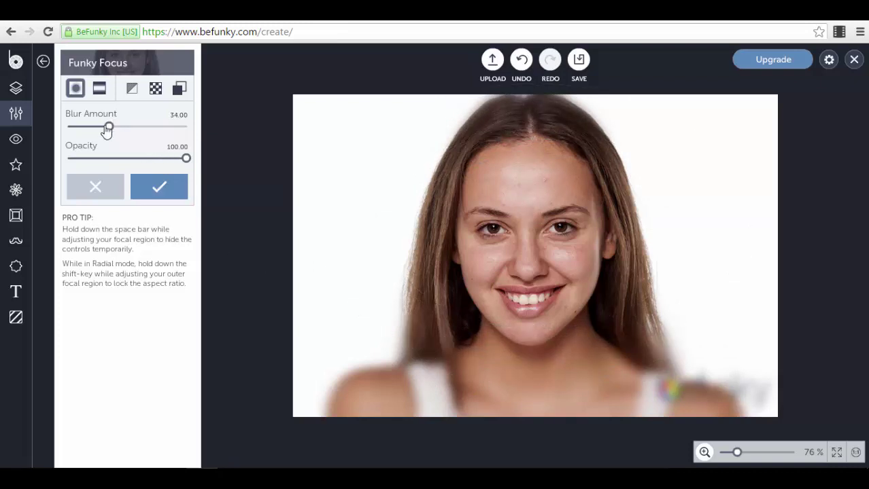
left_click_drag(108, 128, 99, 131)
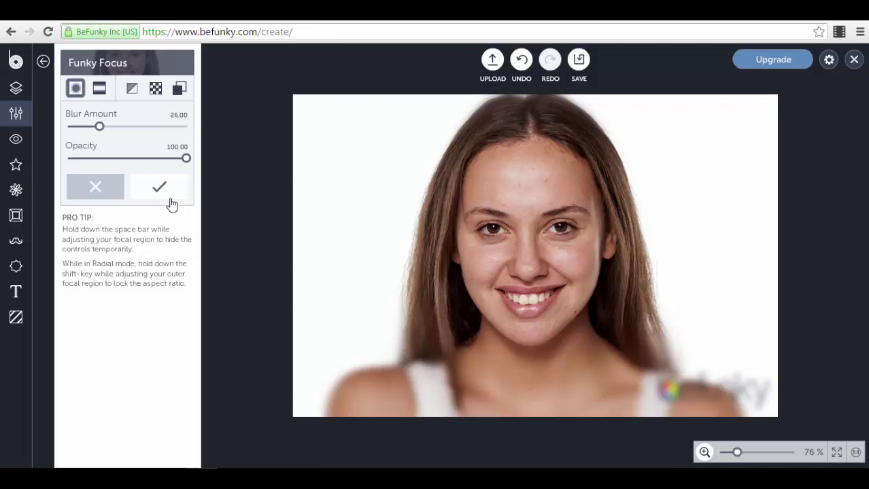
left_click(104, 191)
Try a strength of 52 in the Wrinkles touch-up tool and leave it without painting on the portrait
scroll(112, 322, "down", 2)
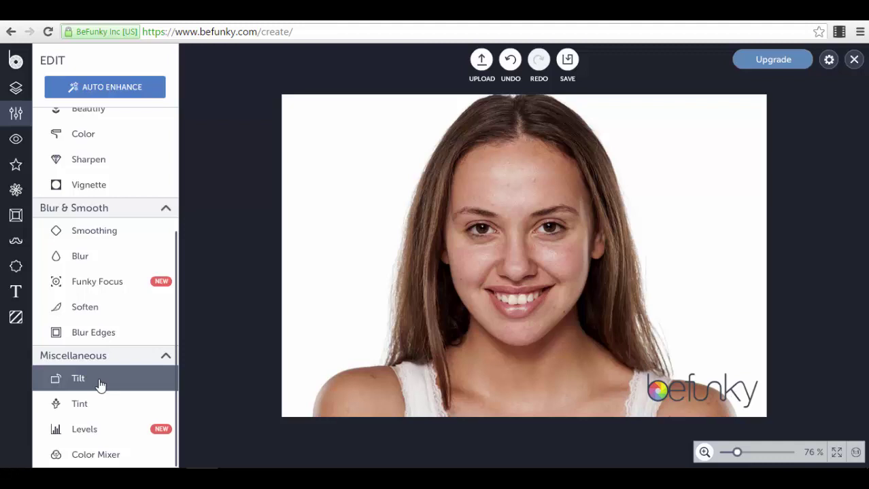
left_click(15, 144)
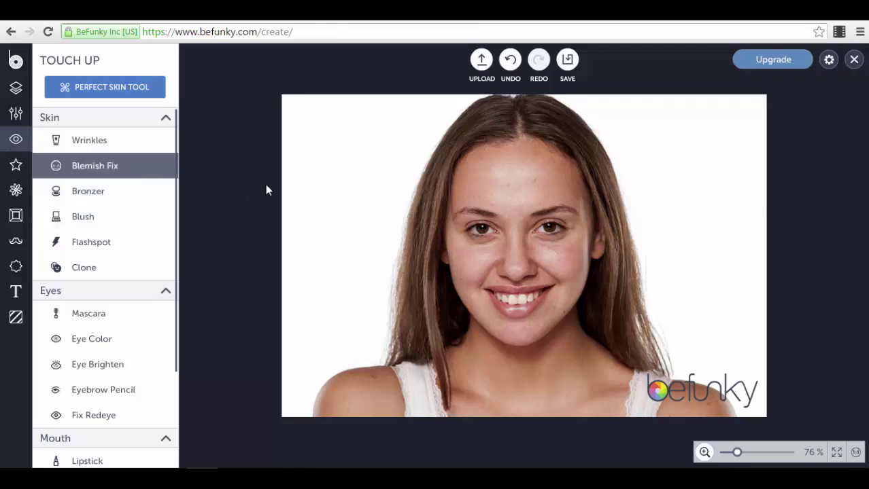
left_click(116, 140)
mouse_move(129, 125)
left_mouse_down()
mouse_move(174, 126)
mouse_move(129, 126)
left_mouse_up()
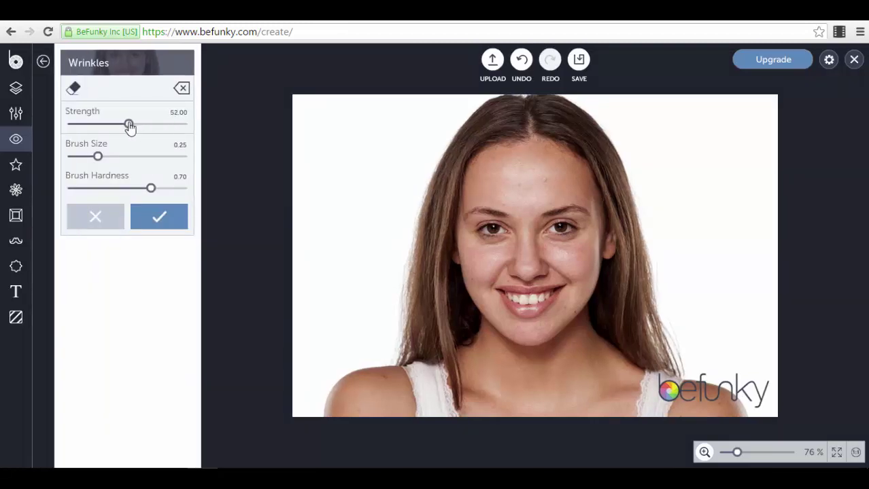
left_click(134, 218)
Try a lower brush hardness in the Blemish Fix tool and discard the setting
left_click(135, 170)
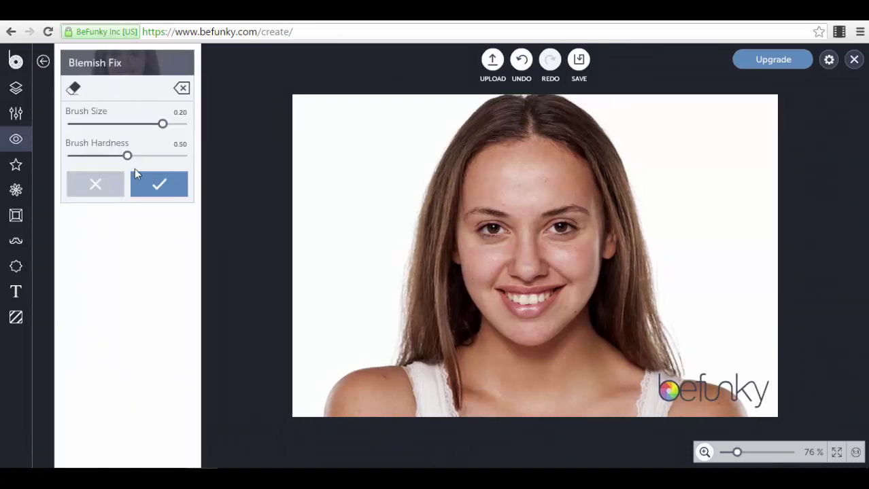
mouse_move(163, 124)
left_mouse_down()
mouse_move(109, 124)
mouse_move(163, 129)
left_mouse_up()
mouse_move(127, 157)
left_mouse_down()
mouse_move(159, 156)
mouse_move(107, 165)
left_mouse_up()
left_click(95, 184)
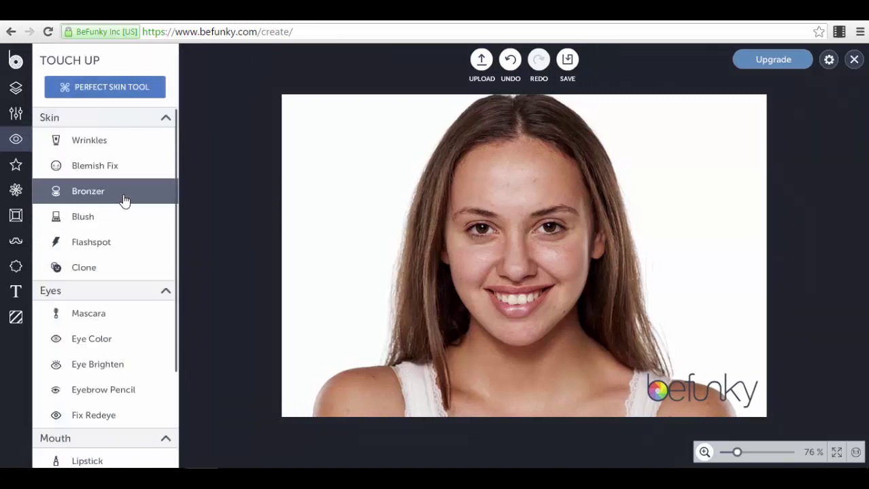
Try the dark brown Bronzer on the portrait's forehead, raise its strength to 1.00, and discard the effect
left_click(124, 199)
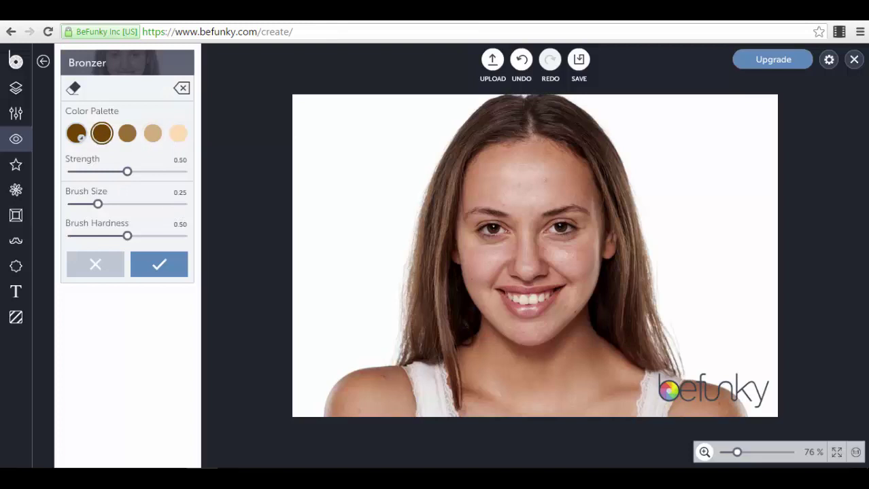
mouse_move(583, 200)
left_mouse_down()
mouse_move(502, 177)
mouse_move(525, 171)
mouse_move(485, 165)
mouse_move(526, 168)
mouse_move(504, 184)
mouse_move(454, 188)
mouse_move(519, 171)
mouse_move(527, 157)
mouse_move(534, 156)
mouse_move(485, 177)
mouse_move(555, 166)
mouse_move(513, 159)
mouse_move(550, 157)
mouse_move(494, 170)
mouse_move(515, 197)
mouse_move(492, 190)
mouse_move(556, 169)
mouse_move(557, 158)
mouse_move(583, 190)
mouse_move(551, 187)
mouse_move(504, 160)
mouse_move(472, 172)
mouse_move(524, 203)
mouse_move(577, 198)
mouse_move(493, 189)
mouse_move(479, 198)
mouse_move(582, 198)
left_mouse_up()
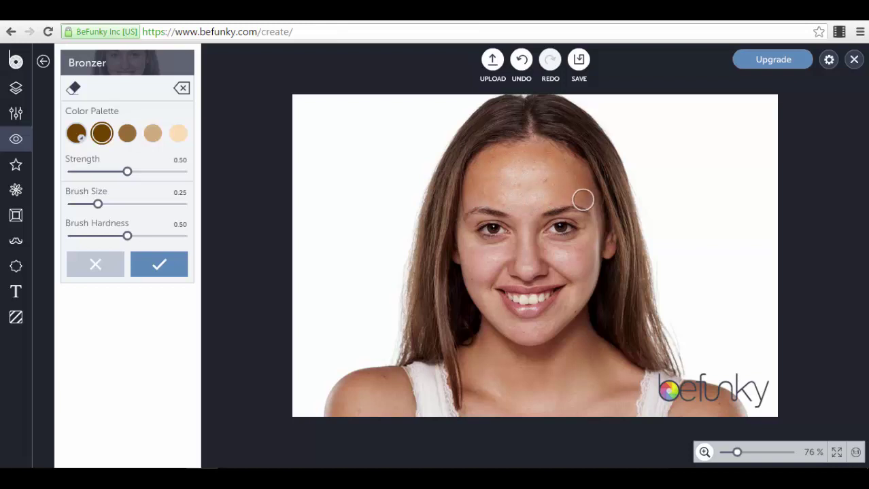
left_click_drag(127, 175, 200, 184)
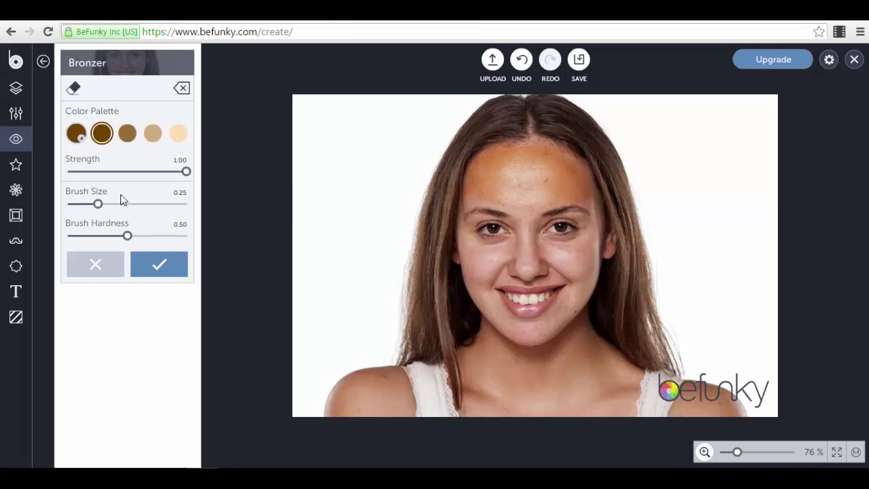
mouse_move(98, 204)
left_mouse_down()
mouse_move(139, 205)
mouse_move(107, 205)
left_mouse_up()
left_click_drag(135, 239, 127, 243)
left_click(108, 271)
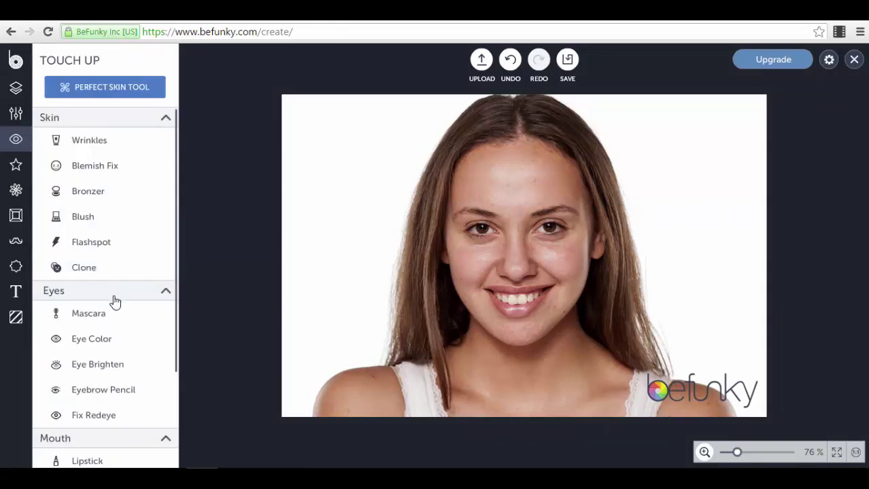
Examine the Flashspot tool's settings and the list of Eyes, Mouth and Miscellaneous touch-up tools without applying any
left_click(103, 242)
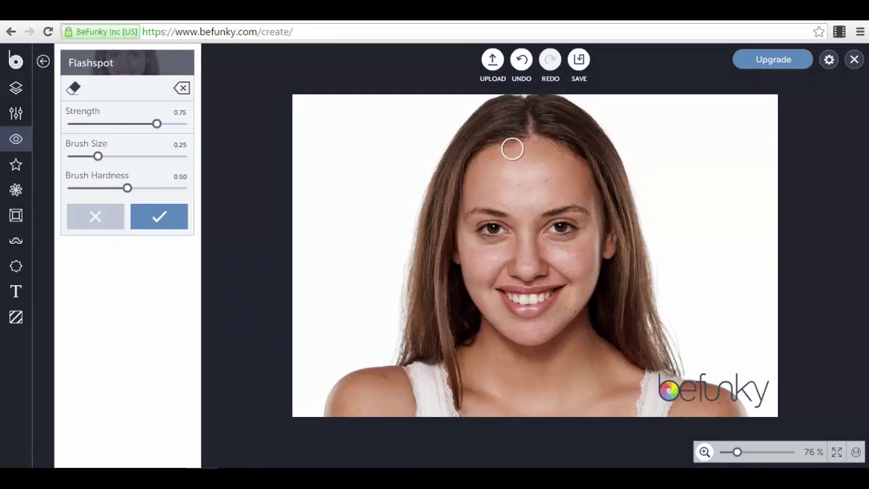
left_click(107, 217)
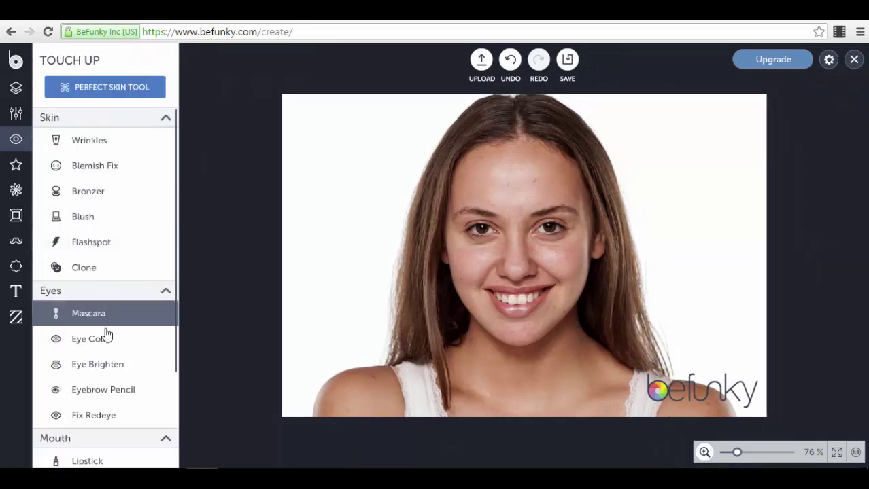
scroll(105, 339, "down", 3)
scroll(112, 175, "up", 3)
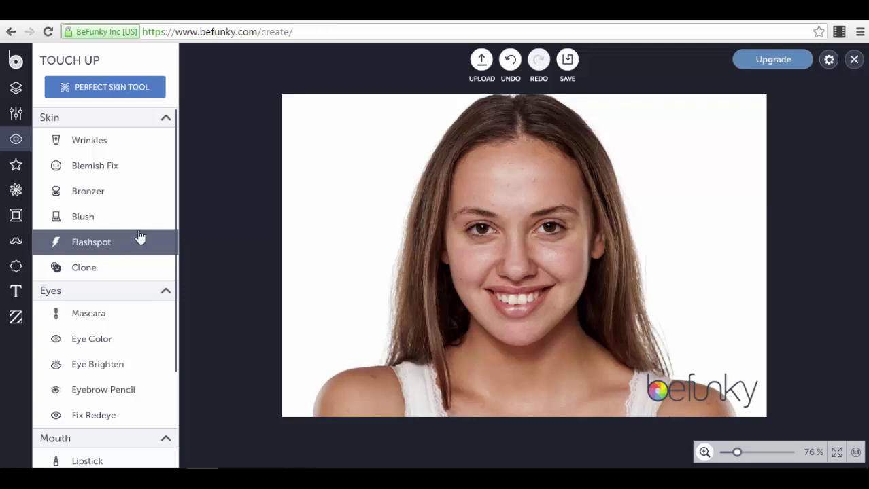
scroll(109, 251, "down", 3)
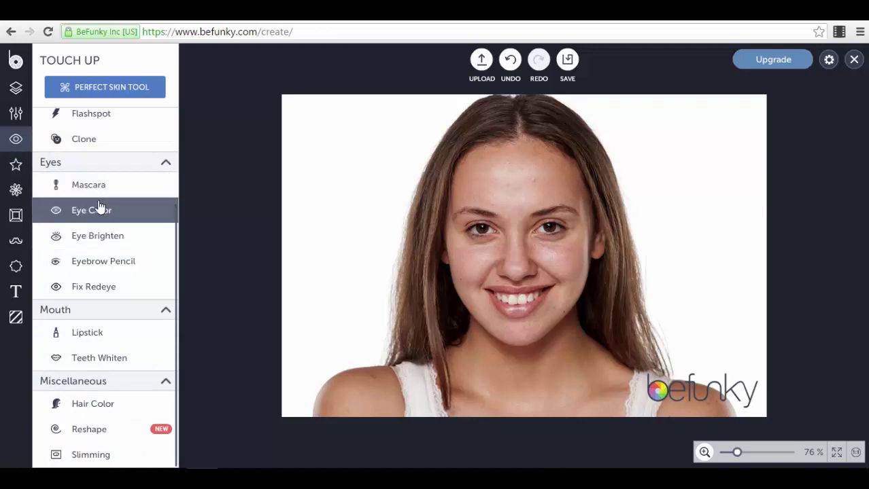
Preview the featured Chromatic 2 and Tin Type 3 effects on the portrait, then leave without applying either
left_click(16, 165)
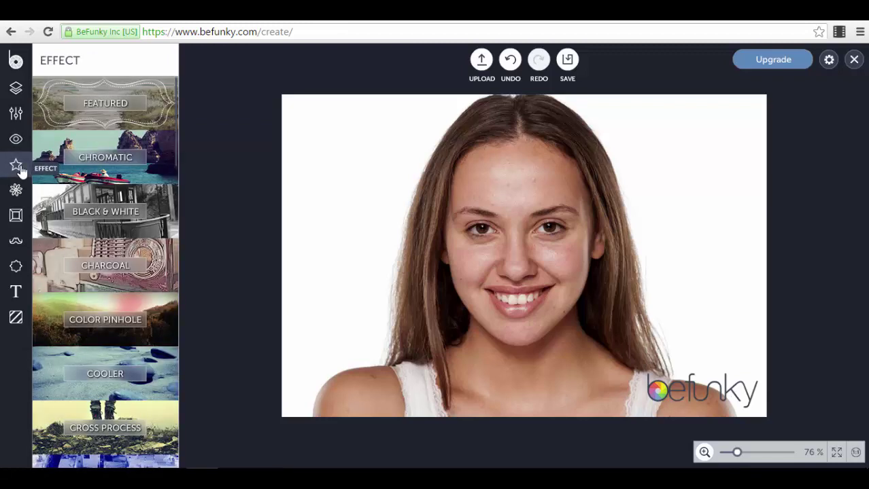
left_click(157, 115)
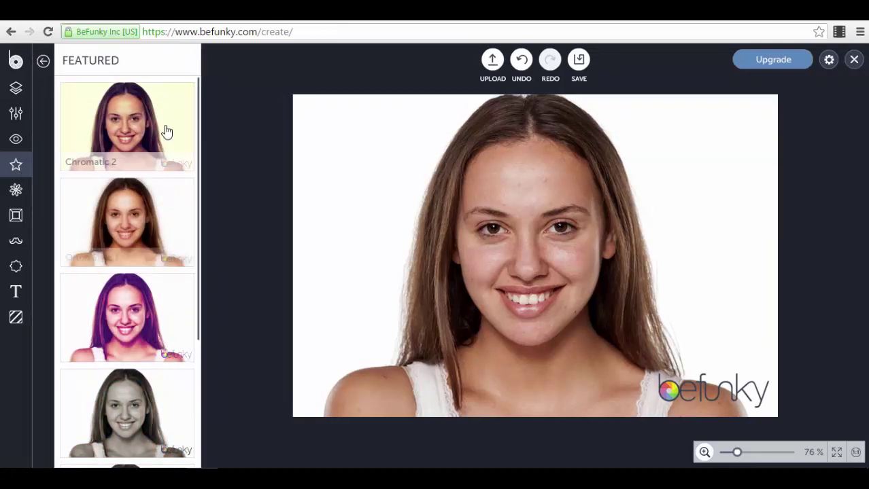
left_click(157, 121)
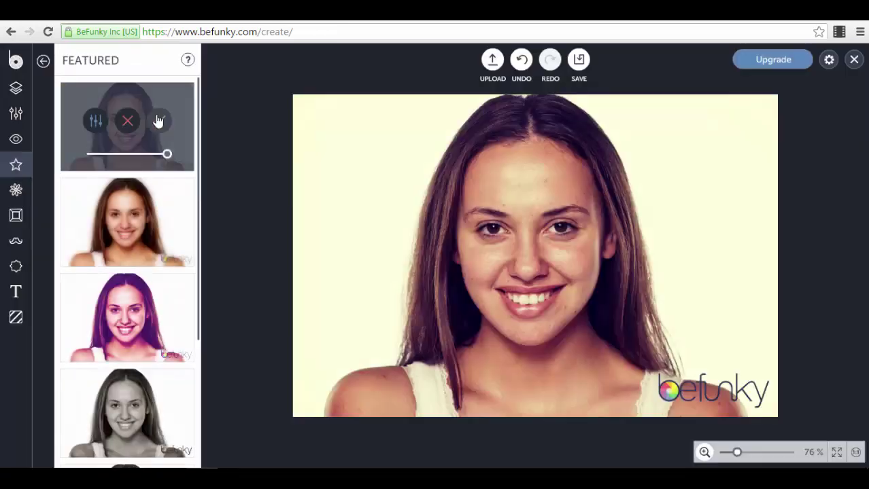
scroll(158, 146, "down", 3)
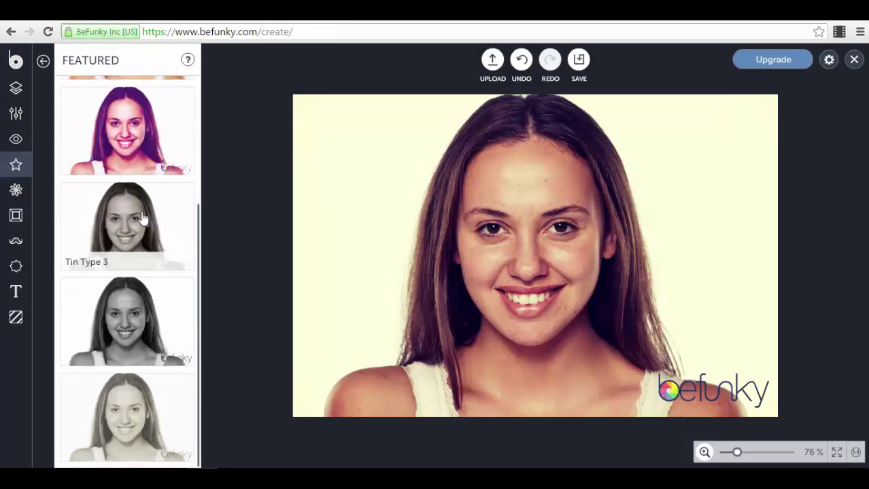
left_click(141, 217)
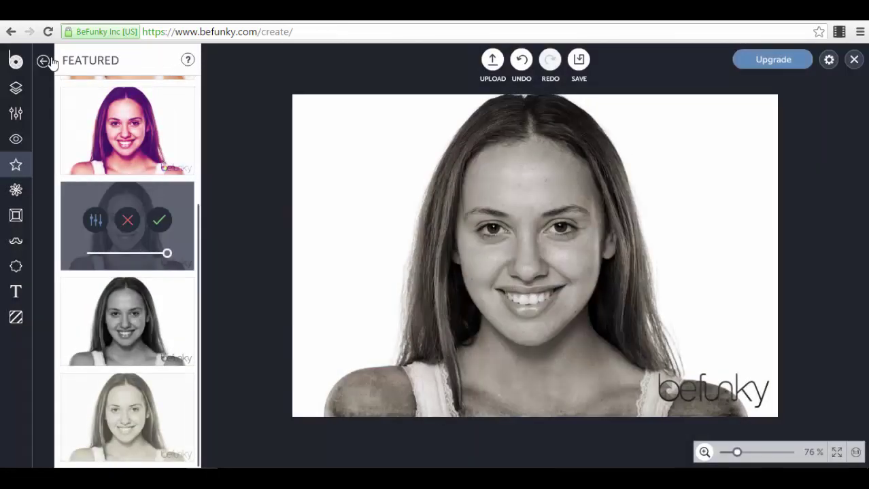
left_click(42, 61)
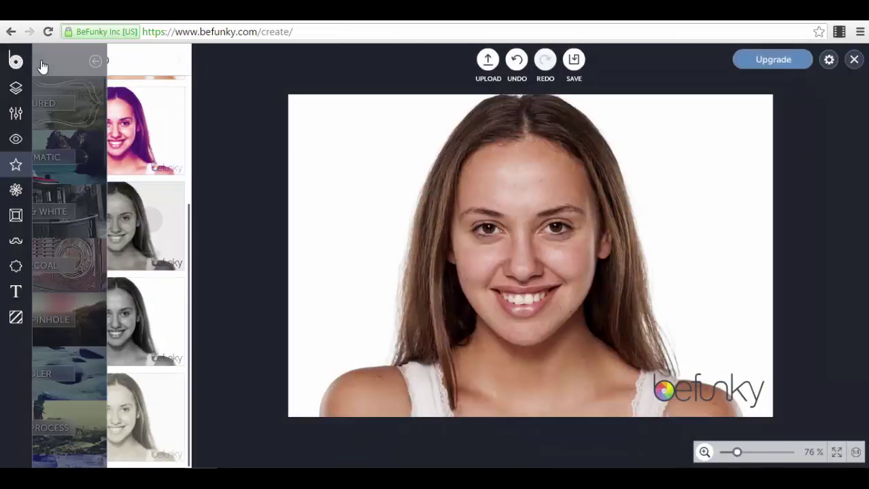
Browse the effect variations in the Chromatic and Black & White categories without applying any
left_click(120, 132)
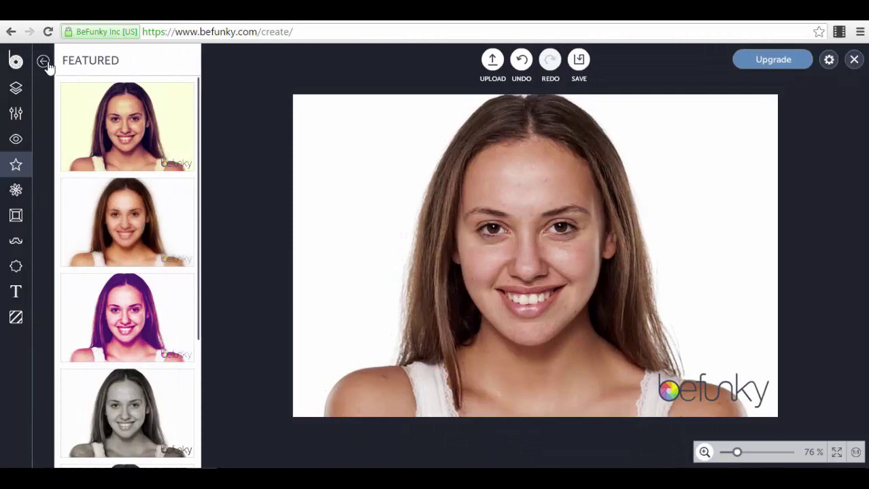
left_click(42, 61)
left_click(126, 165)
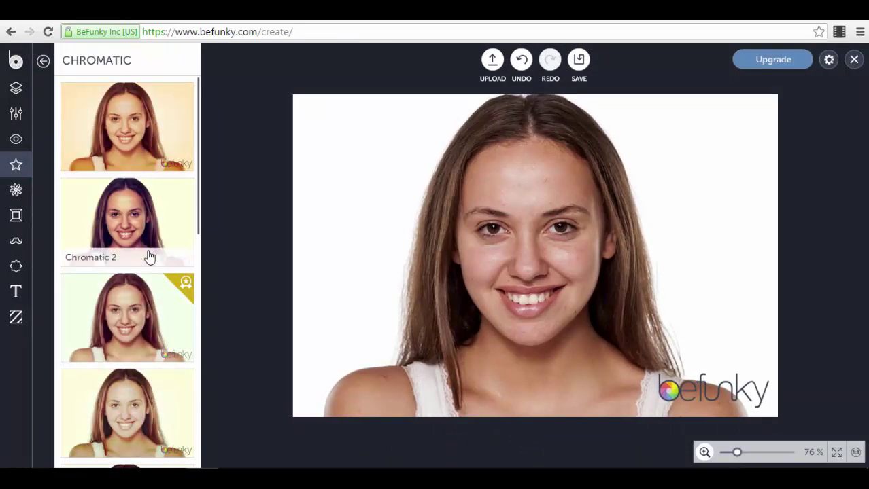
scroll(150, 257, "down", 8)
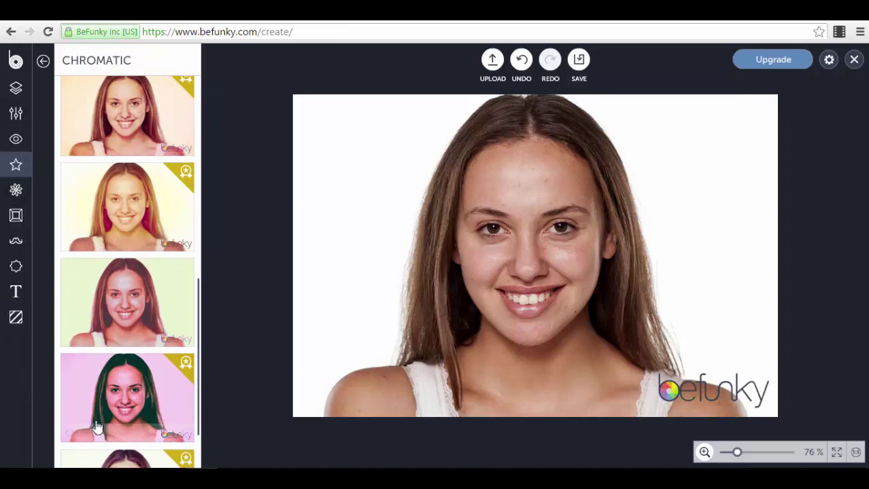
scroll(77, 109, "down", 2)
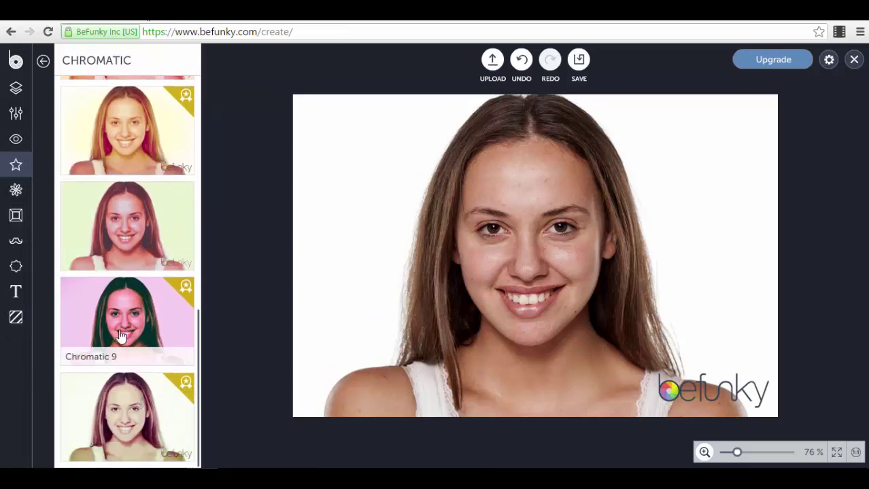
left_click(43, 60)
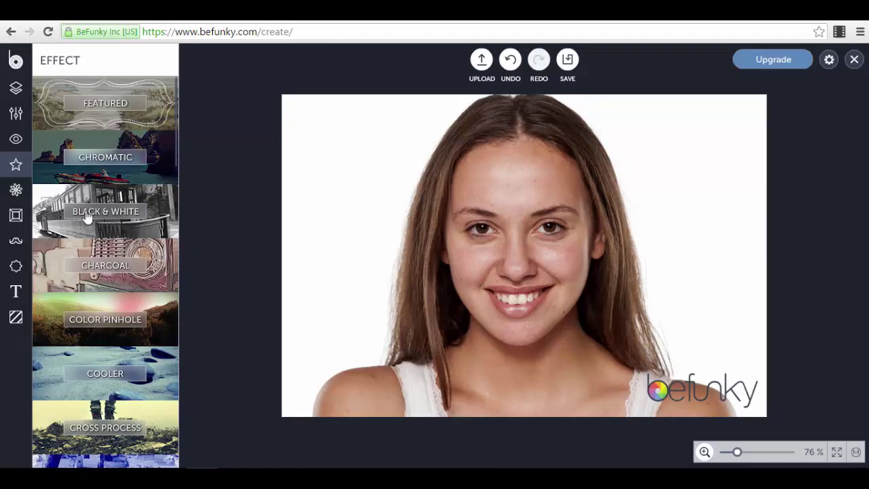
left_click(161, 201)
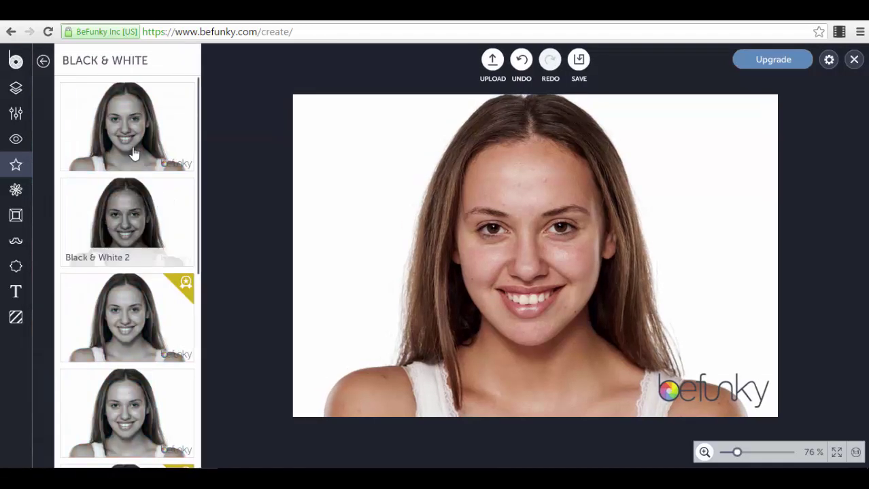
left_click(41, 65)
Look through the remaining effect categories, examining the Grunge and Holga Art variations
scroll(125, 246, "down", 3)
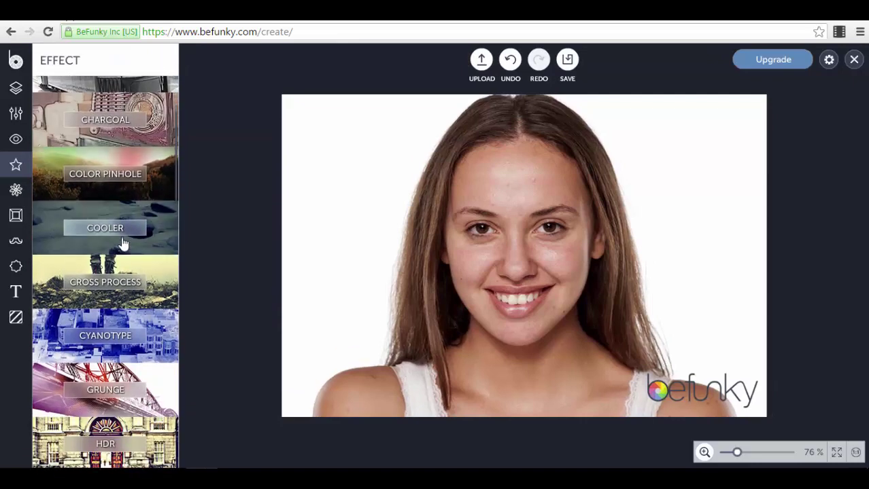
scroll(153, 304, "down", 2)
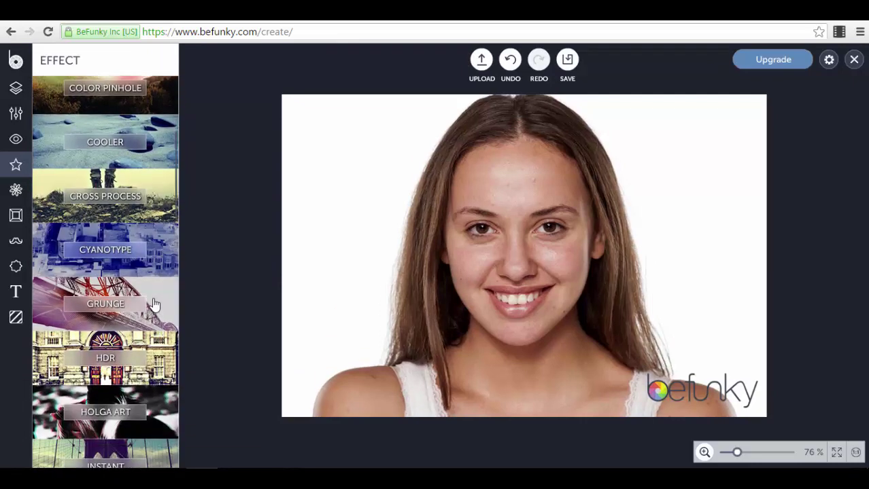
left_click(152, 292)
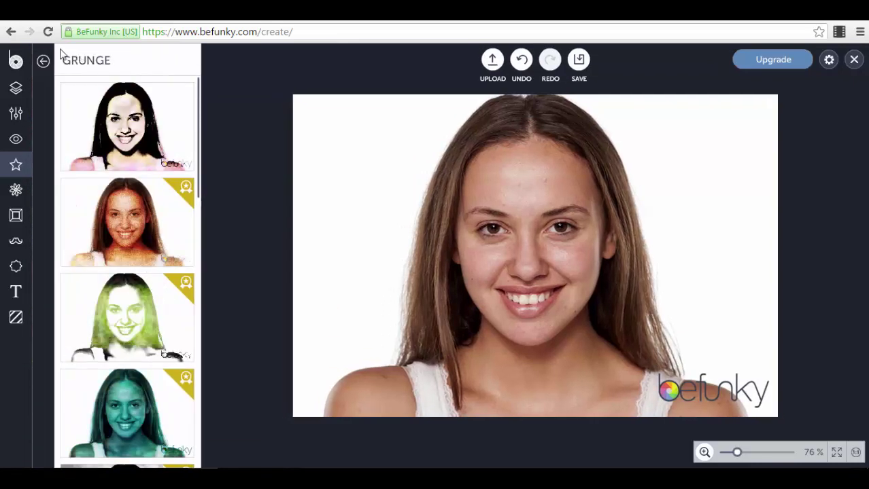
left_click(43, 60)
scroll(129, 282, "down", 2)
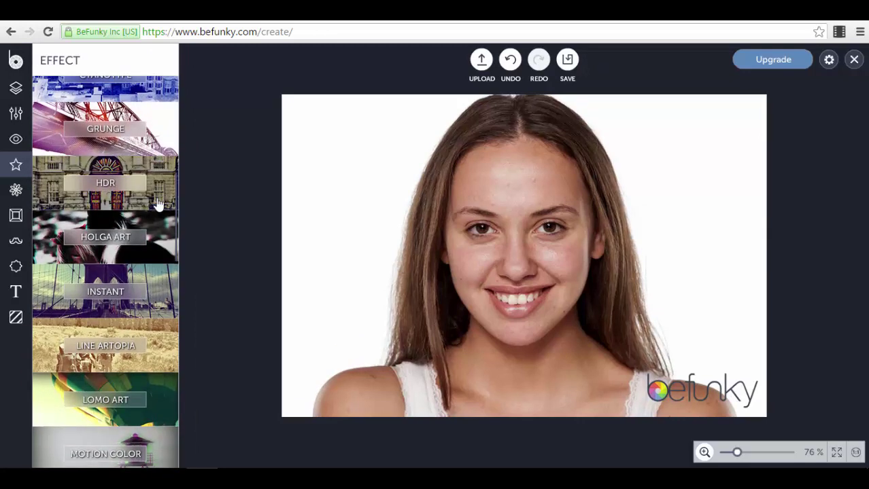
left_click(164, 235)
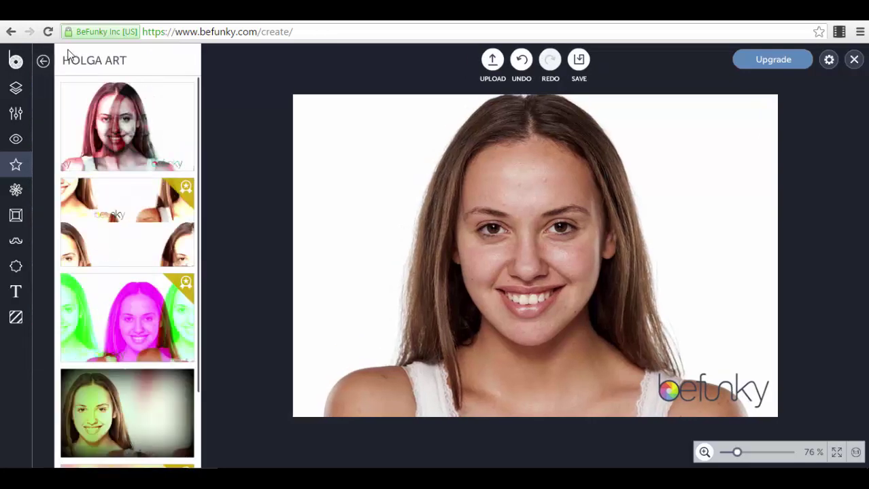
scroll(106, 175, "down", 1)
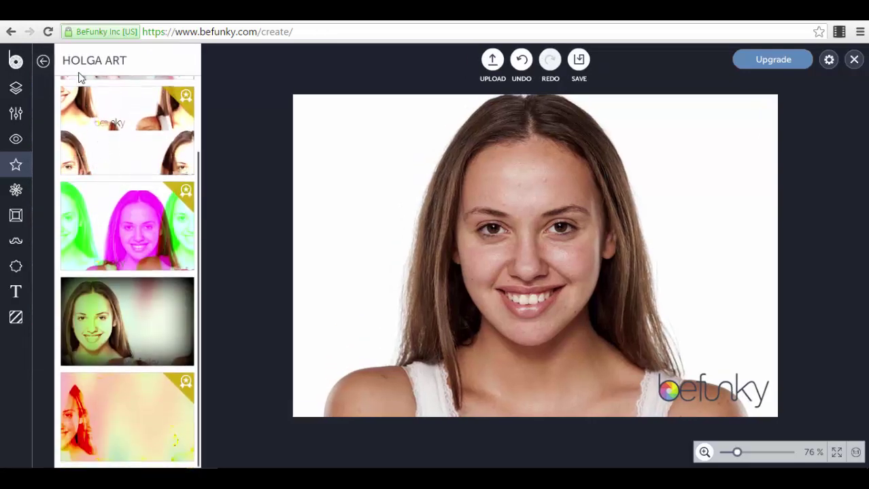
left_click(42, 61)
scroll(92, 231, "down", 3)
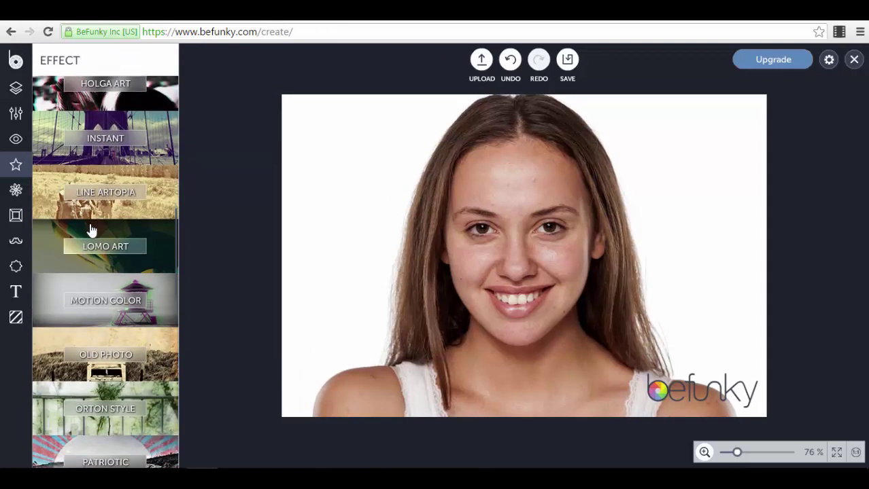
View the Artsy effect categories, and try a Grunge frame around the portrait without applying it
left_click(15, 190)
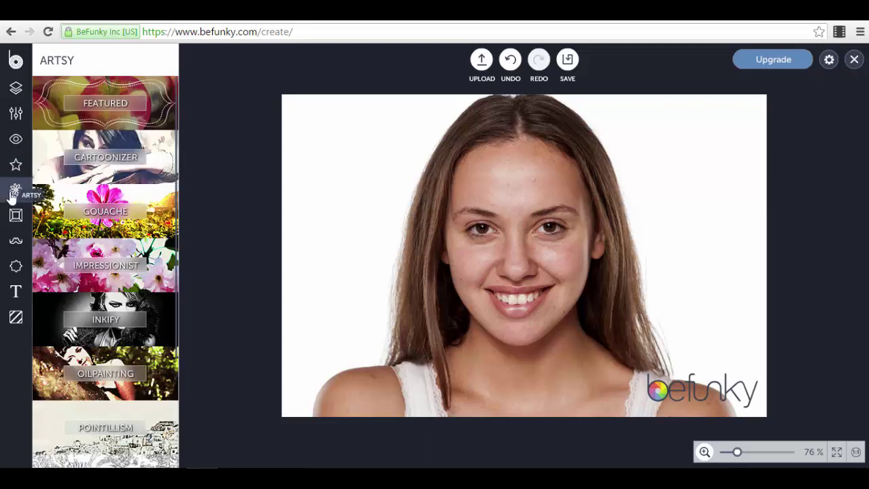
left_click(17, 217)
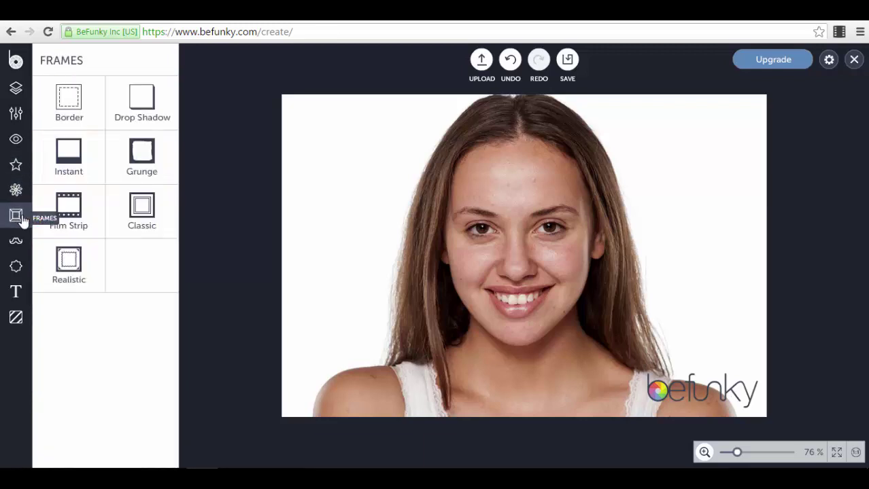
left_click(143, 168)
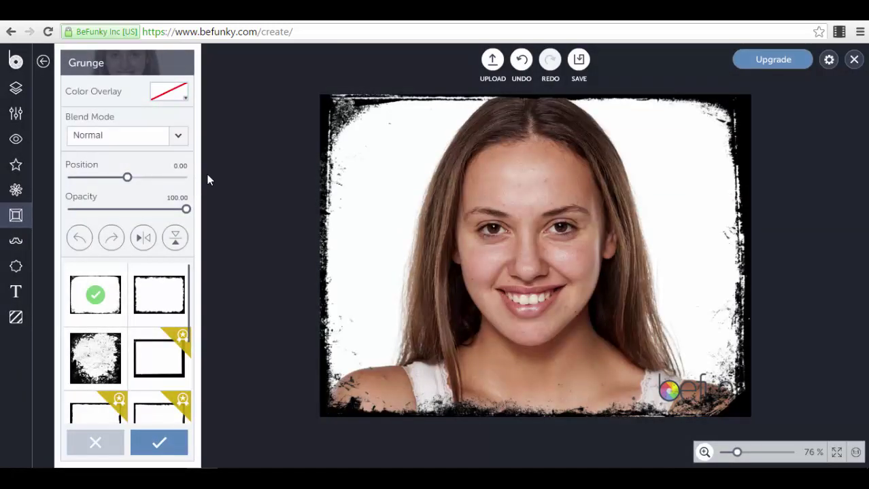
left_click(43, 65)
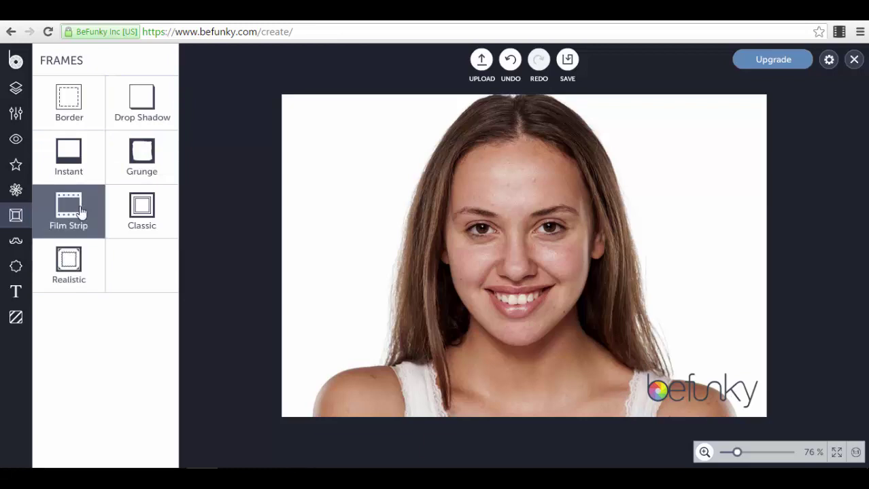
Add the featured YES! graphic, shrink it to about half its size, and place it in the portrait's upper-left corner
left_click(15, 247)
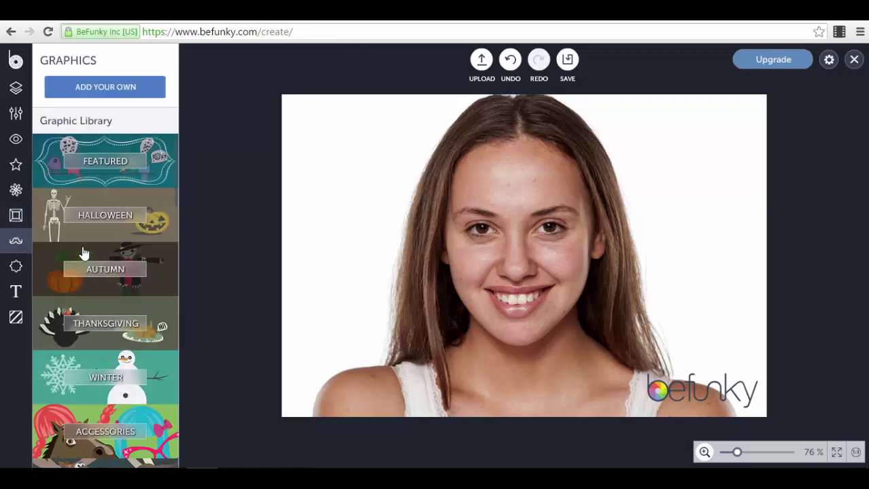
left_click(164, 177)
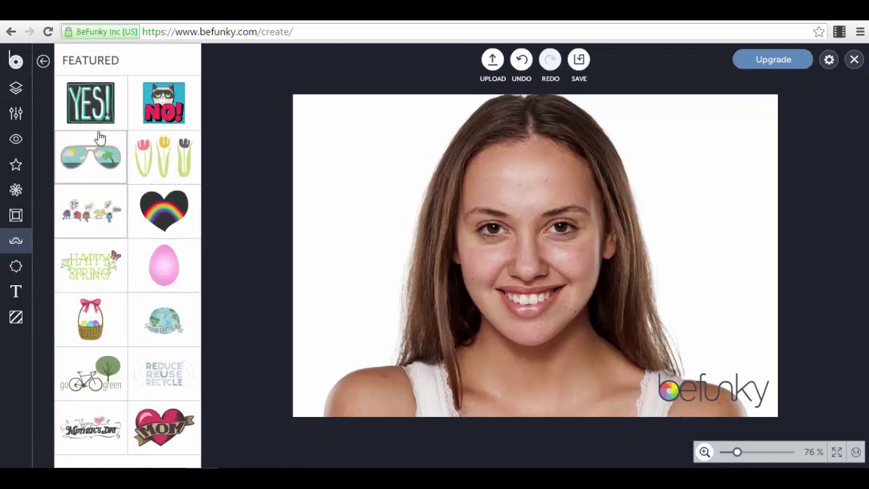
left_click(91, 103)
left_click_drag(555, 251, 412, 191)
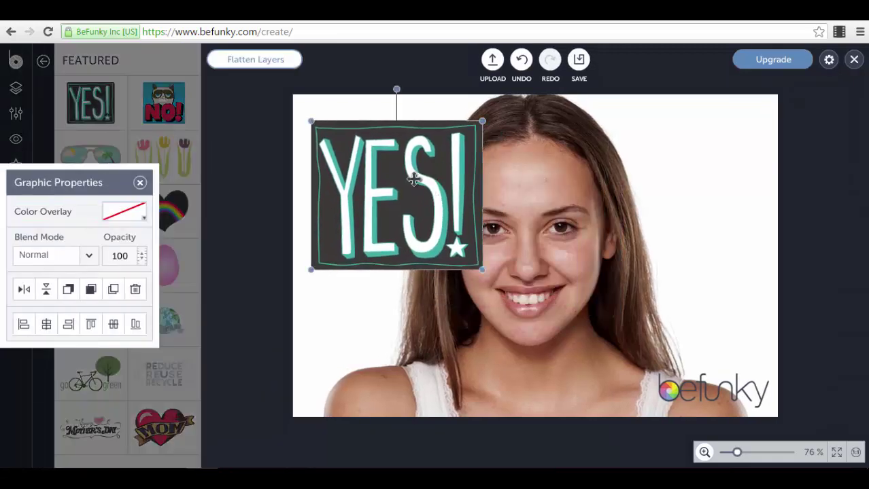
left_click_drag(305, 117, 401, 182)
left_click_drag(443, 233, 357, 156)
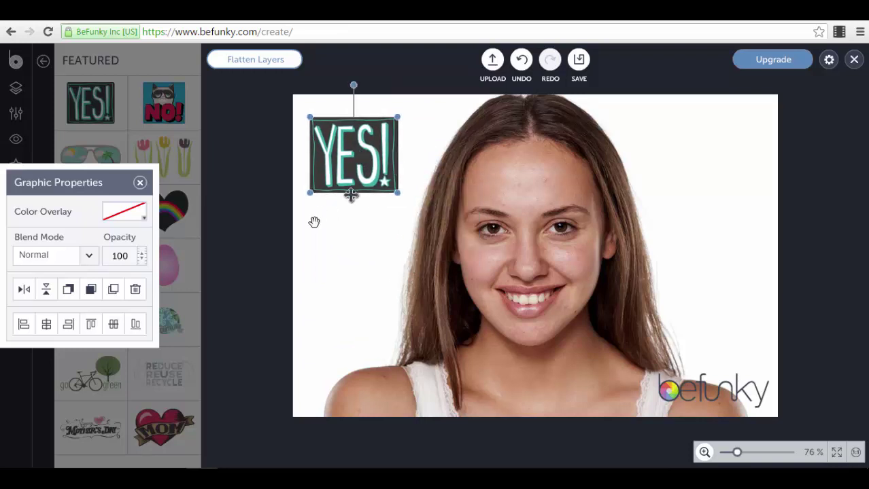
left_click(284, 233)
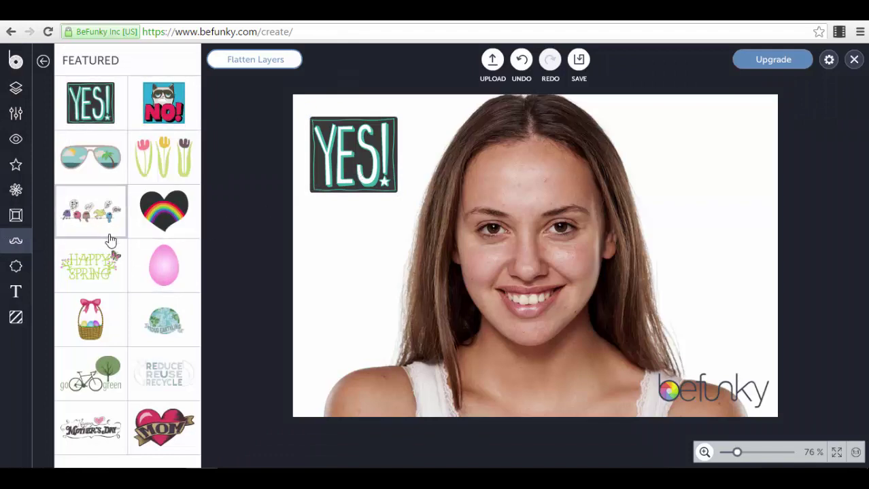
Browse the graphic library's categories from Halloween down to Zodiac
left_click(43, 60)
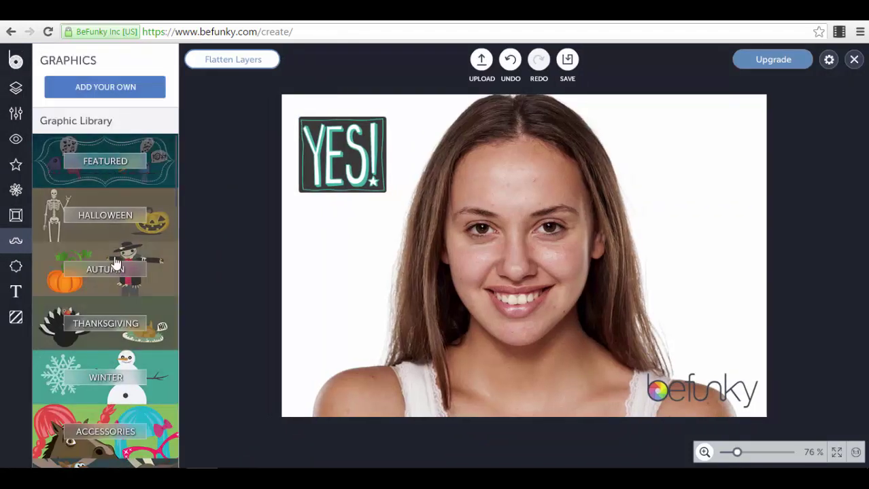
scroll(109, 272, "down", 5)
scroll(118, 297, "down", 10)
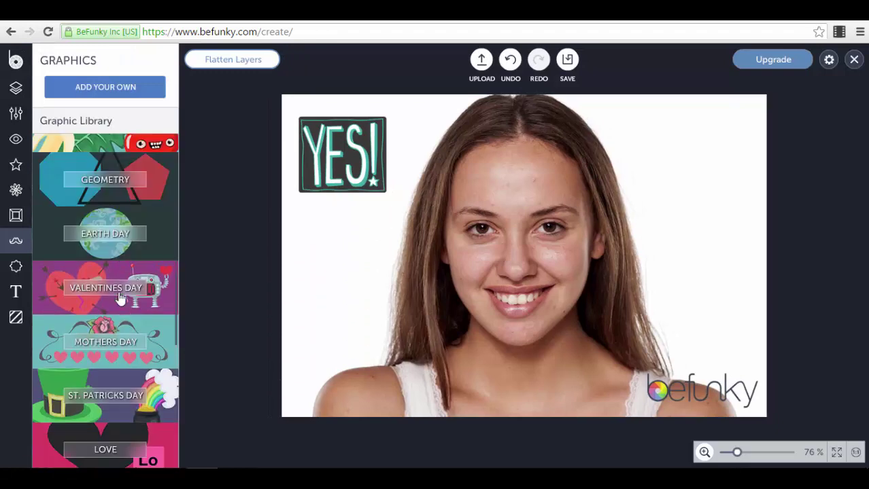
scroll(118, 298, "down", 2)
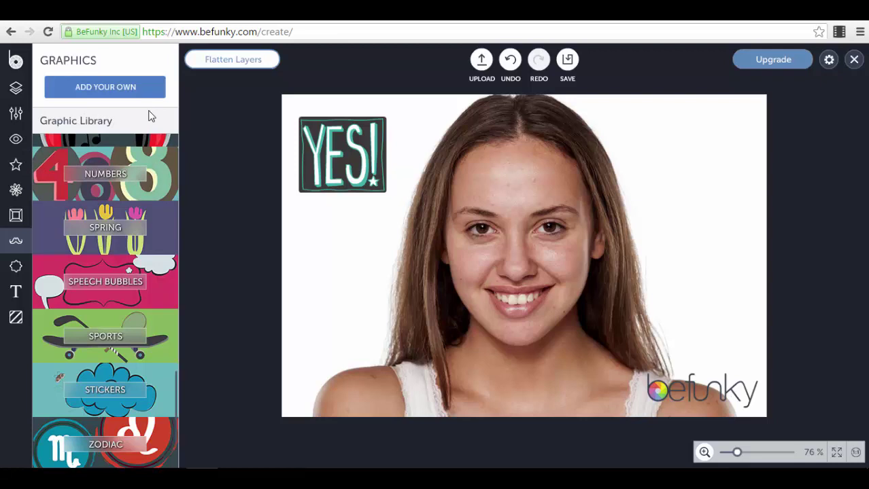
Examine the Winter Holidays overlay designs, and open the text presets
left_click(16, 267)
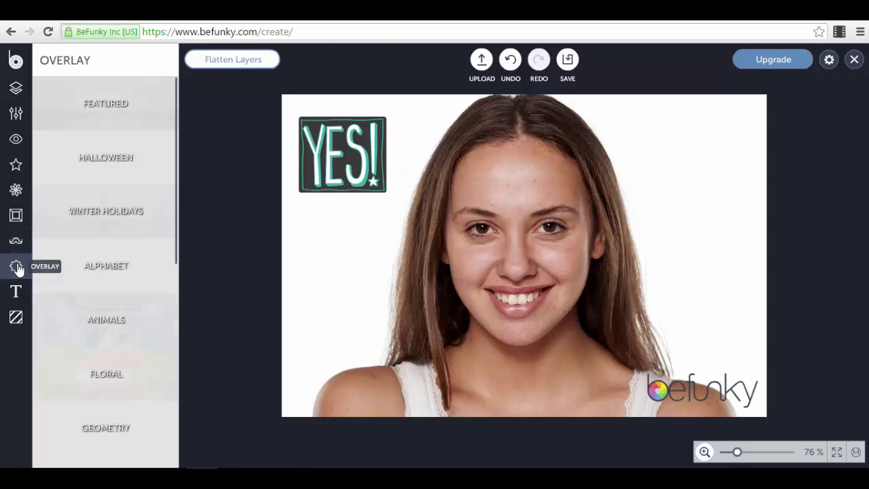
left_click(163, 219)
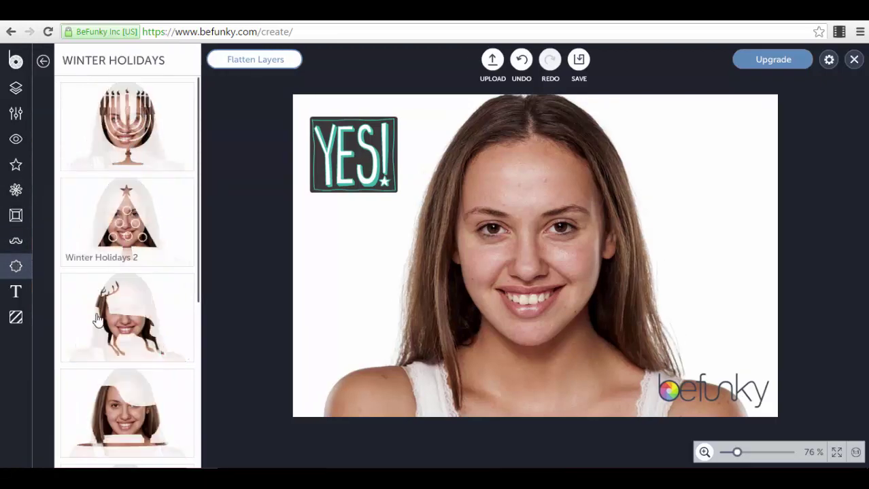
scroll(145, 349, "down", 5)
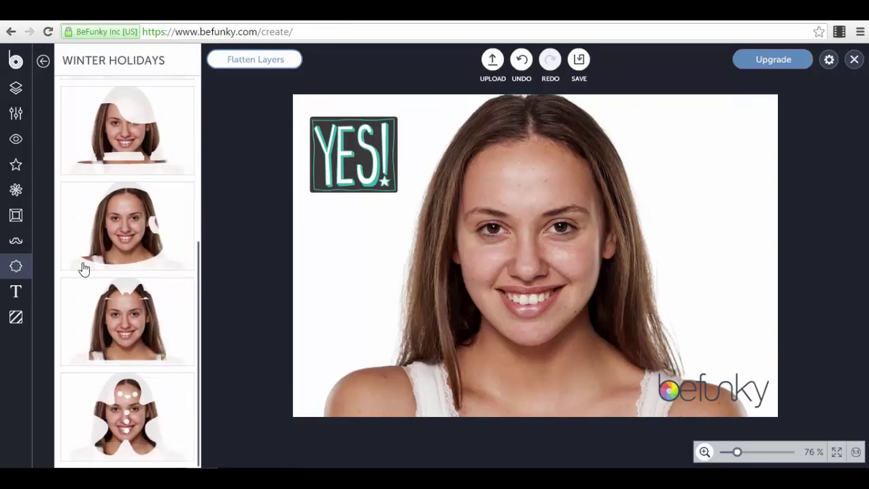
left_click(21, 292)
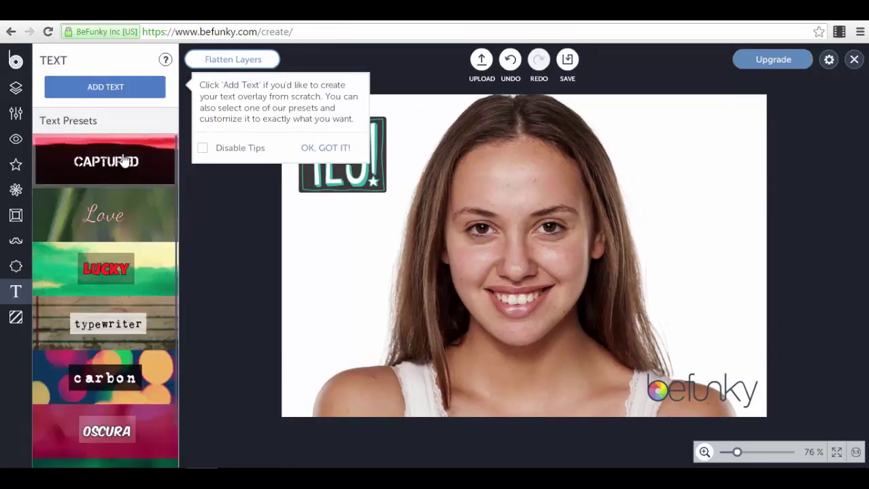
Add the Lucky text preset to the portrait and move the text down across the chest
scroll(121, 232, "down", 1)
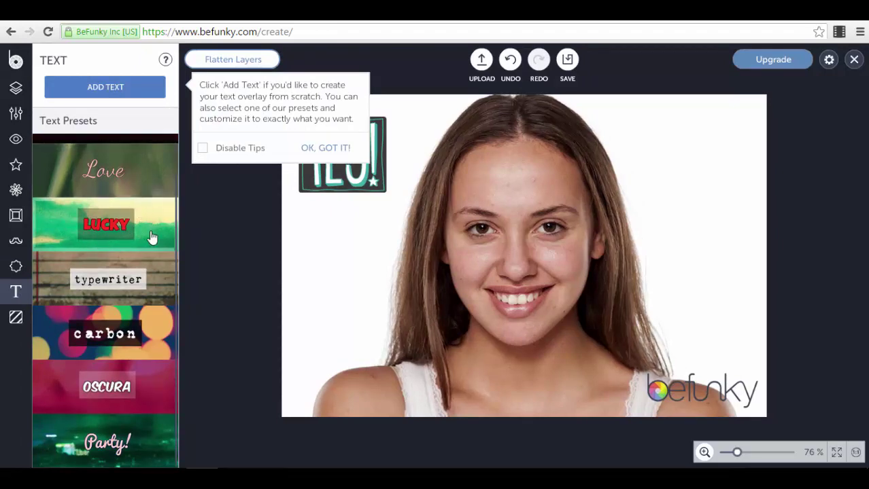
left_click(153, 238)
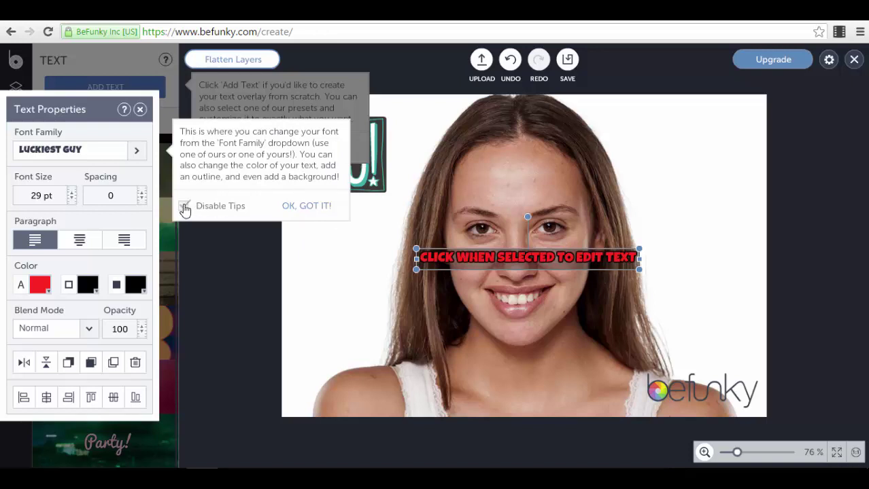
left_click(304, 209)
left_click(204, 149)
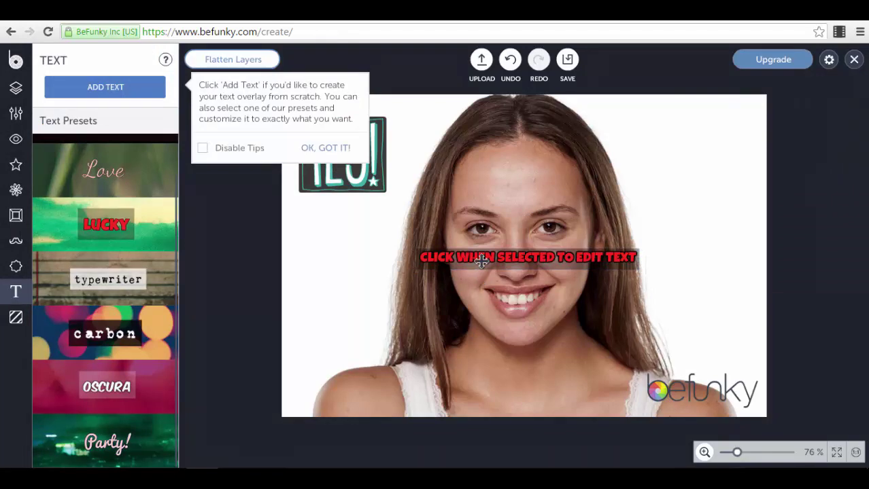
left_click_drag(481, 260, 492, 386)
Open the red placeholder text for editing and select its wording, then leave it unedited and dismiss the text tip
left_click(493, 387)
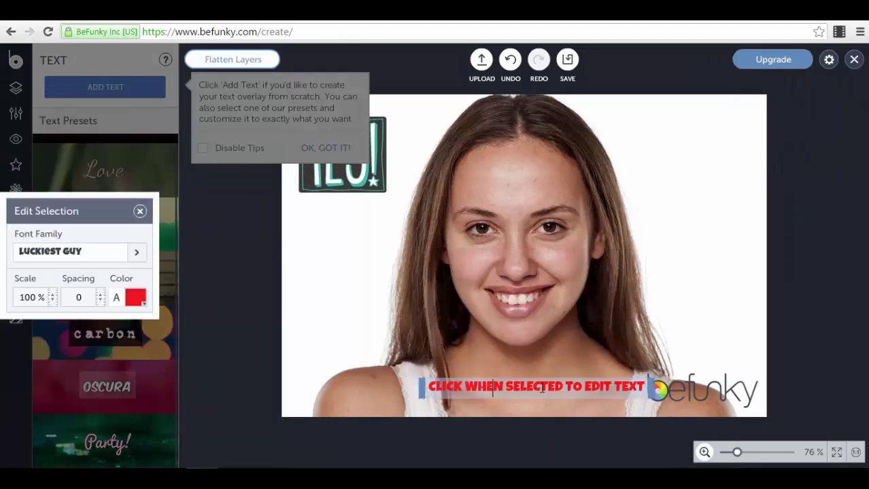
left_click_drag(641, 389, 417, 389)
left_click(330, 295)
left_click(529, 389)
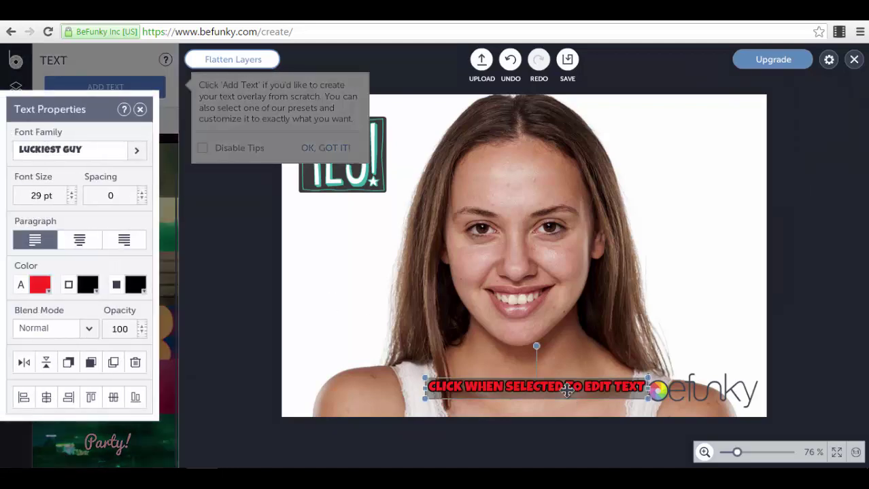
left_click(310, 274)
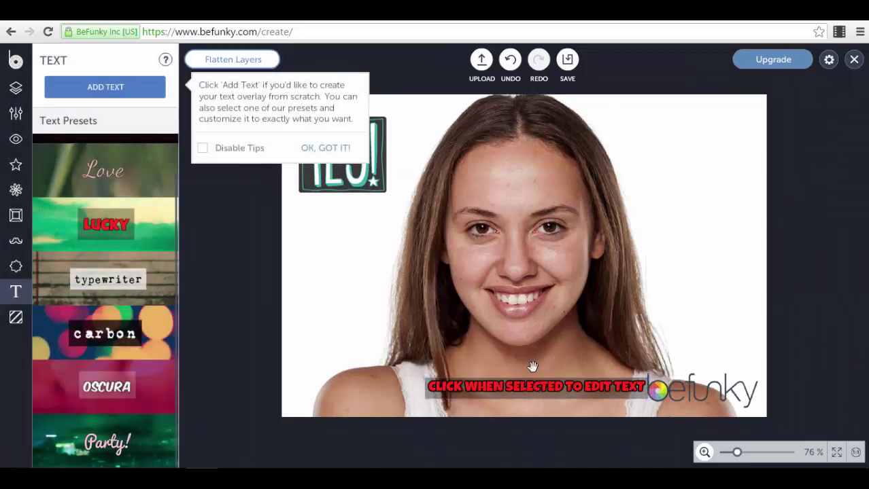
left_click(331, 151)
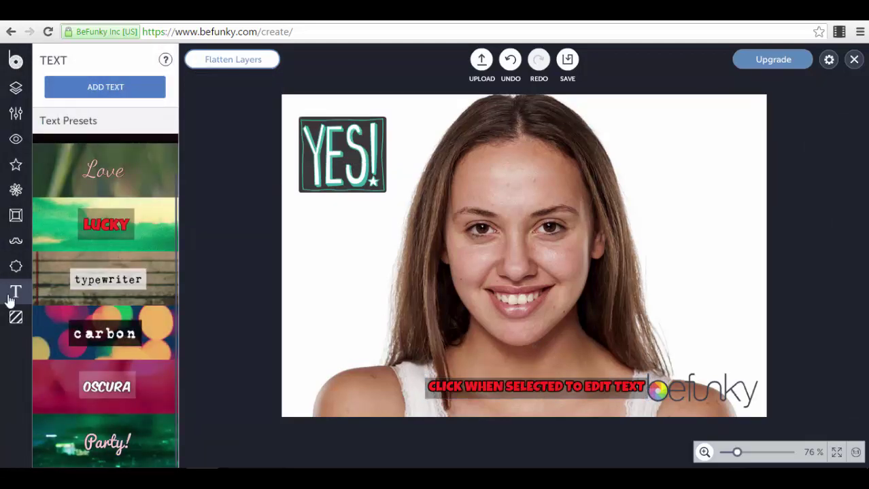
Move the red text up to the forehead, and try the last Light Trails texture on the portrait without applying it
left_click(15, 317)
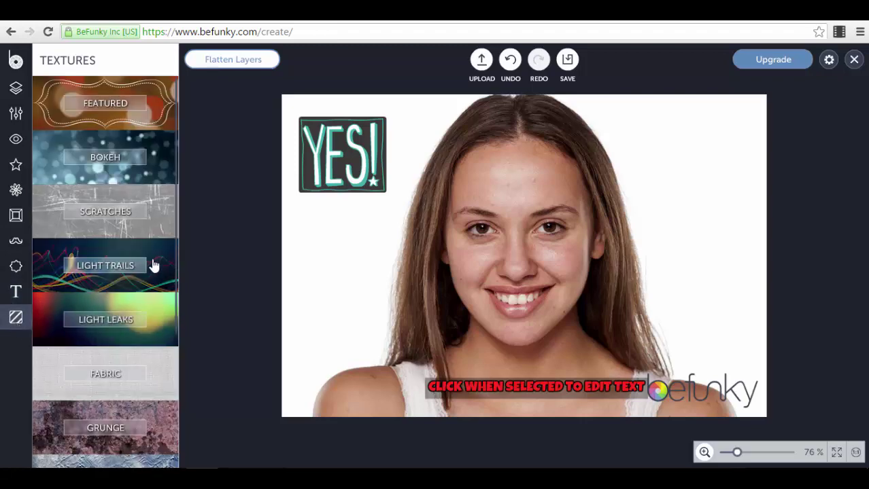
left_click(157, 269)
left_click_drag(517, 400, 501, 215)
scroll(152, 299, "down", 10)
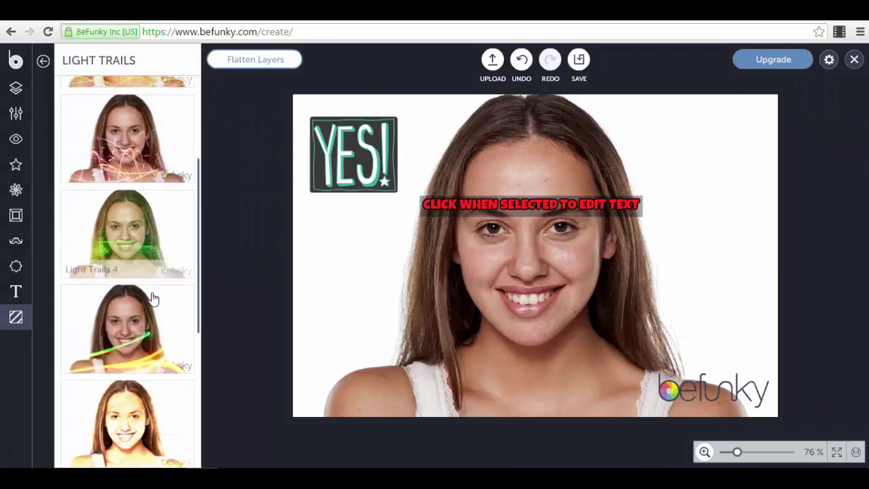
left_click(155, 417)
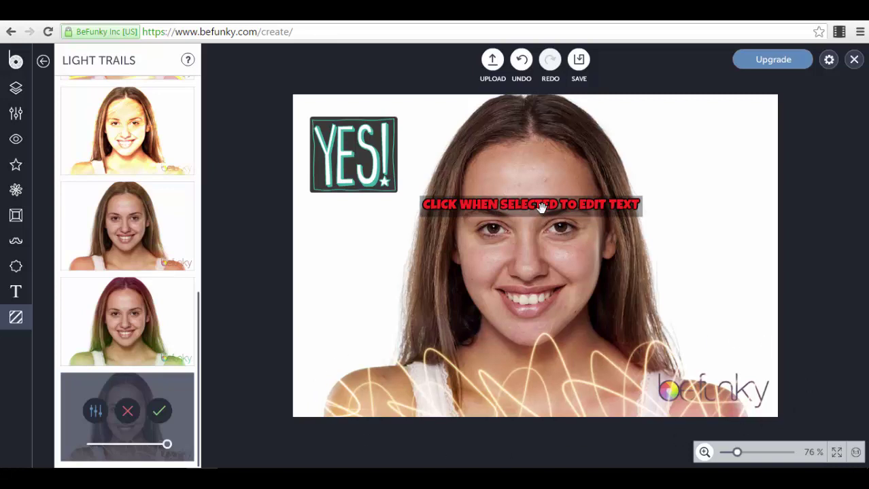
left_click(43, 61)
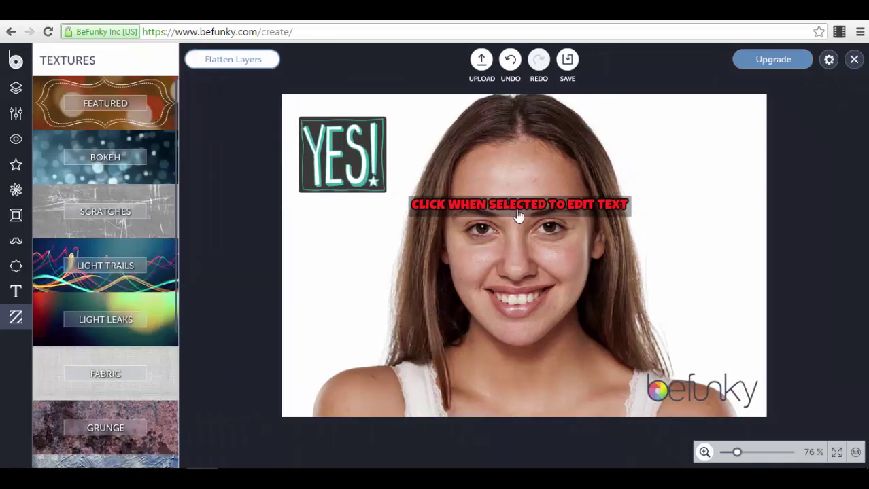
Delete the red placeholder text from the portrait
left_click(514, 203)
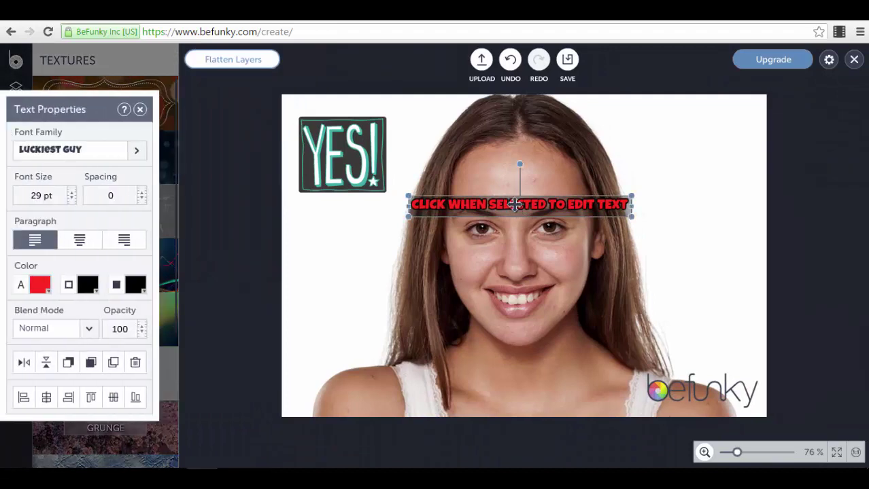
key("Delete")
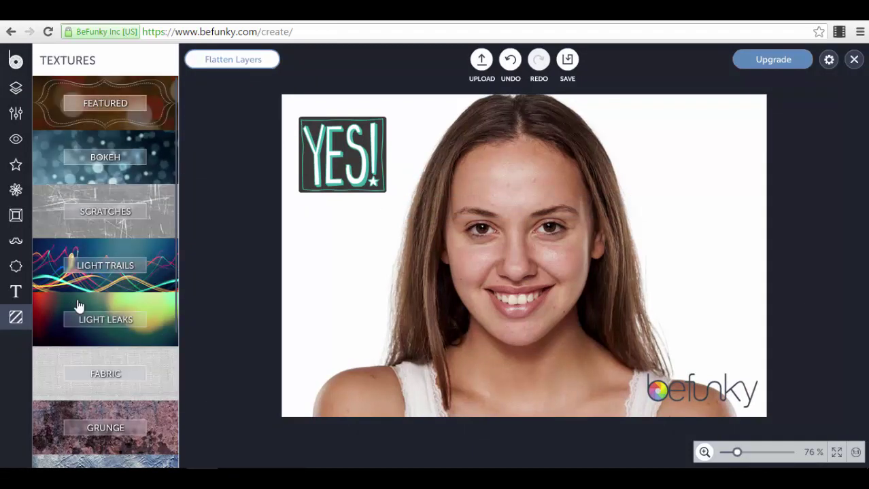